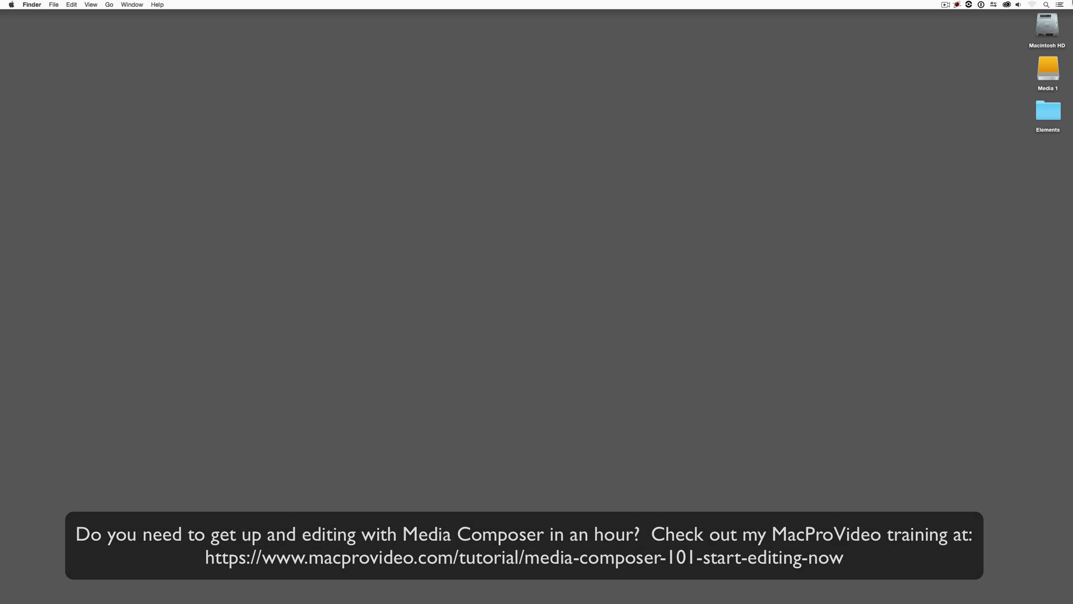
Switch to Chrome's 'Free Download - Thank You' tab listing Rampant's free Film & Light Effects
{"action": "key", "text": "super+Tab"}
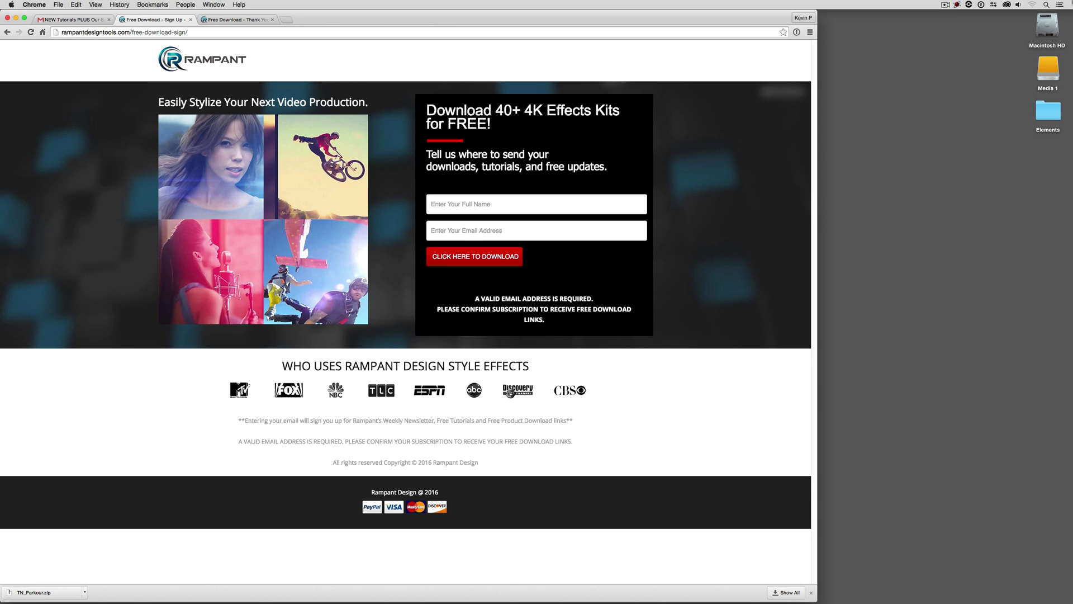
{"action": "key", "text": "ctrl+Tab"}
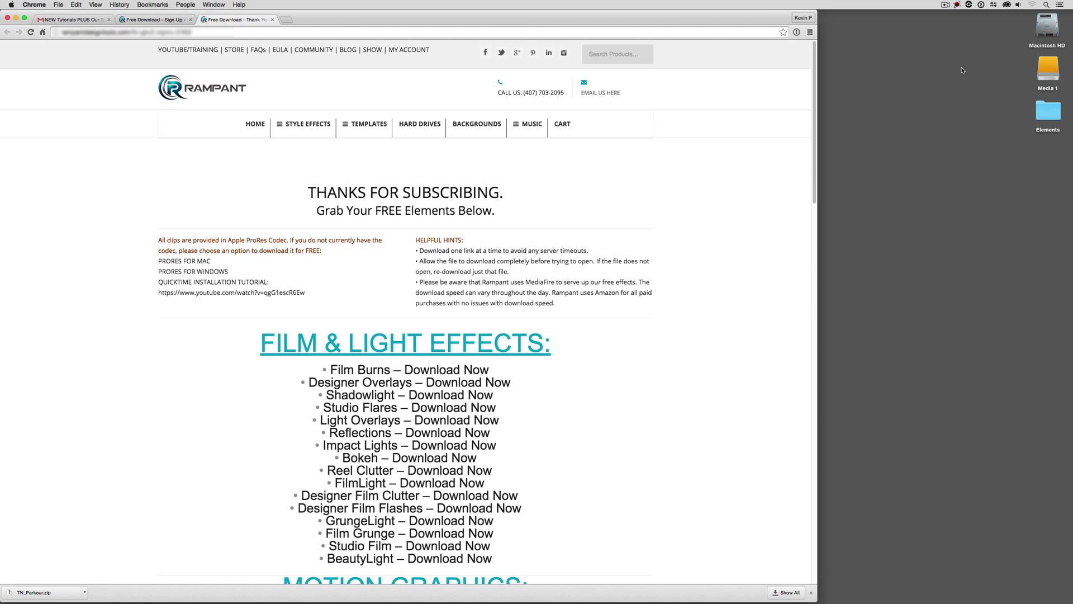
Scroll Rampant's free effect categories down to Textures, then hide Chrome
{"action": "scroll", "coordinate": [696, 182], "scroll_direction": "down", "scroll_amount": 5}
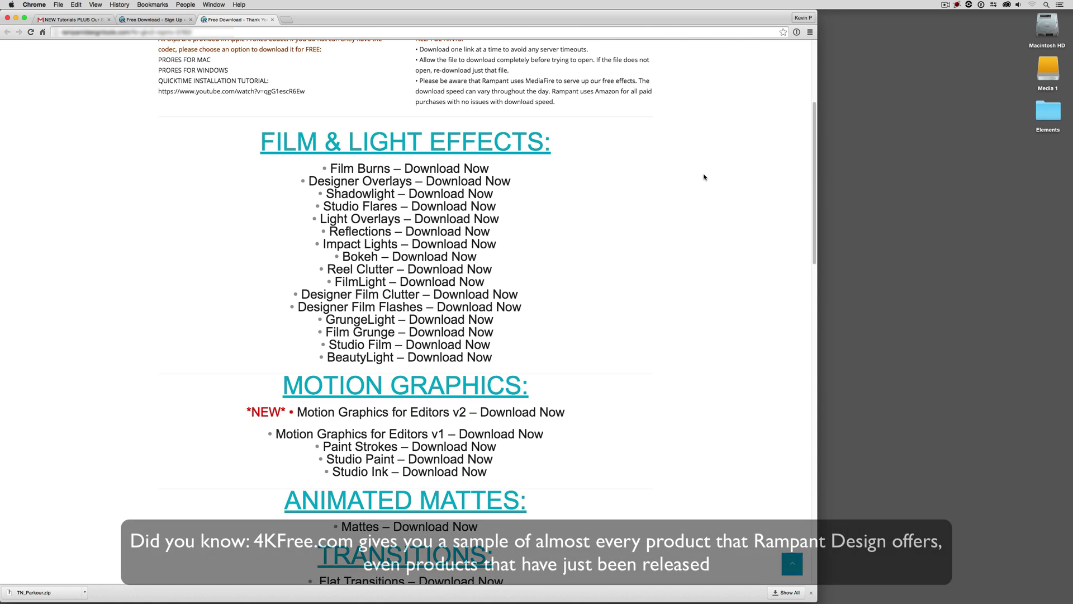
{"action": "scroll", "coordinate": [704, 178], "scroll_direction": "down", "scroll_amount": 10}
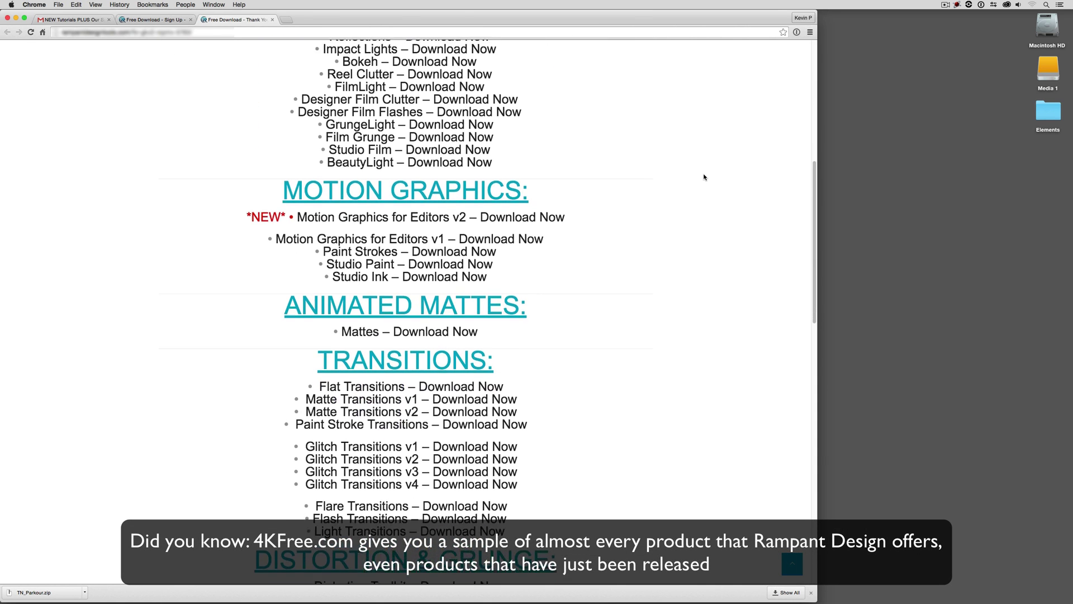
{"action": "scroll", "coordinate": [704, 177], "scroll_direction": "down", "scroll_amount": 4}
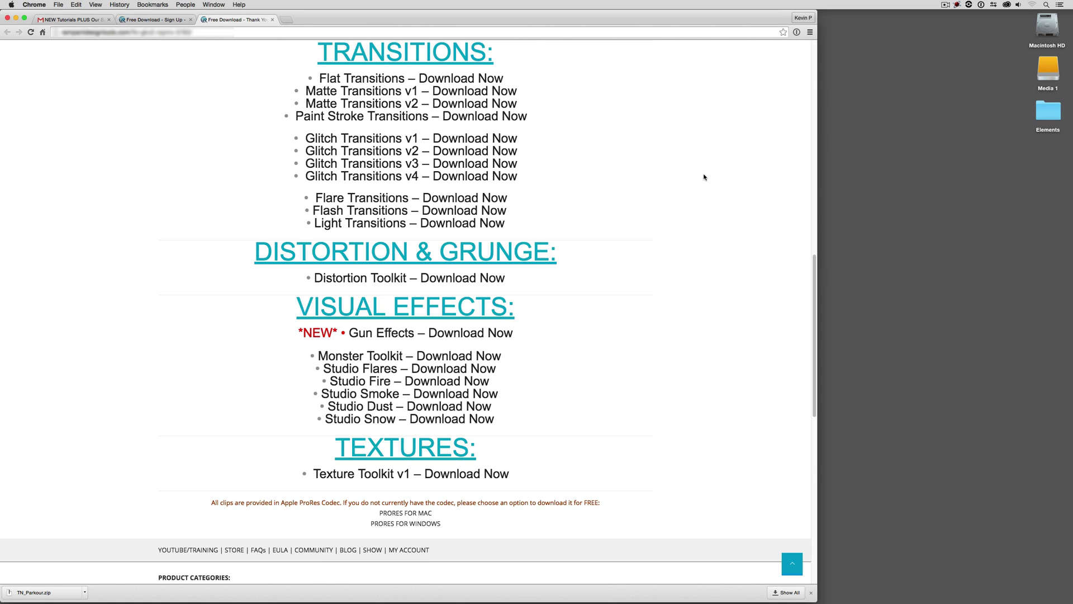
{"action": "key", "text": "super+h"}
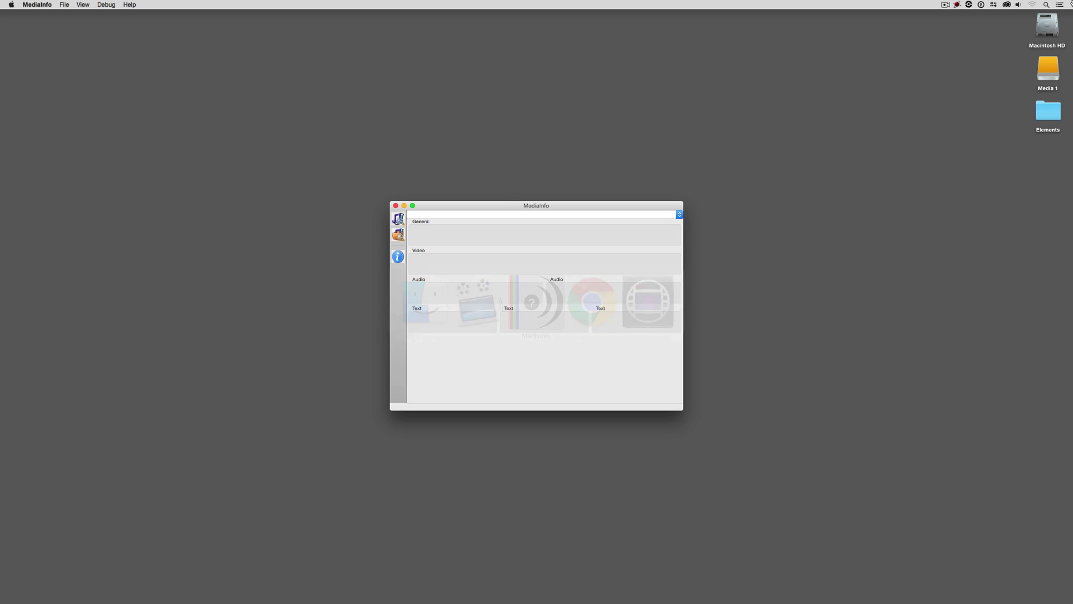
Open the Elements folder and check Rampant_4K_Grunge_Light_258.mov in MediaInfo: 4096×2160 ProRes 422 LT, 23.976 fps
{"action": "double_click", "coordinate": [1048, 128]}
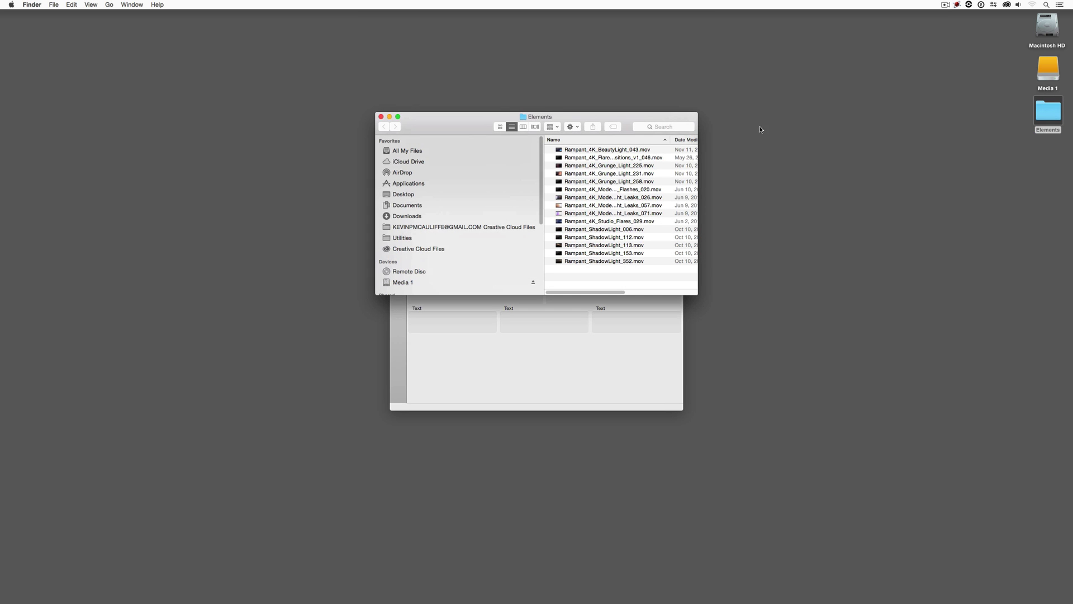
{"action": "left_click_drag", "start_coordinate": [463, 128], "coordinate": [753, 43]}
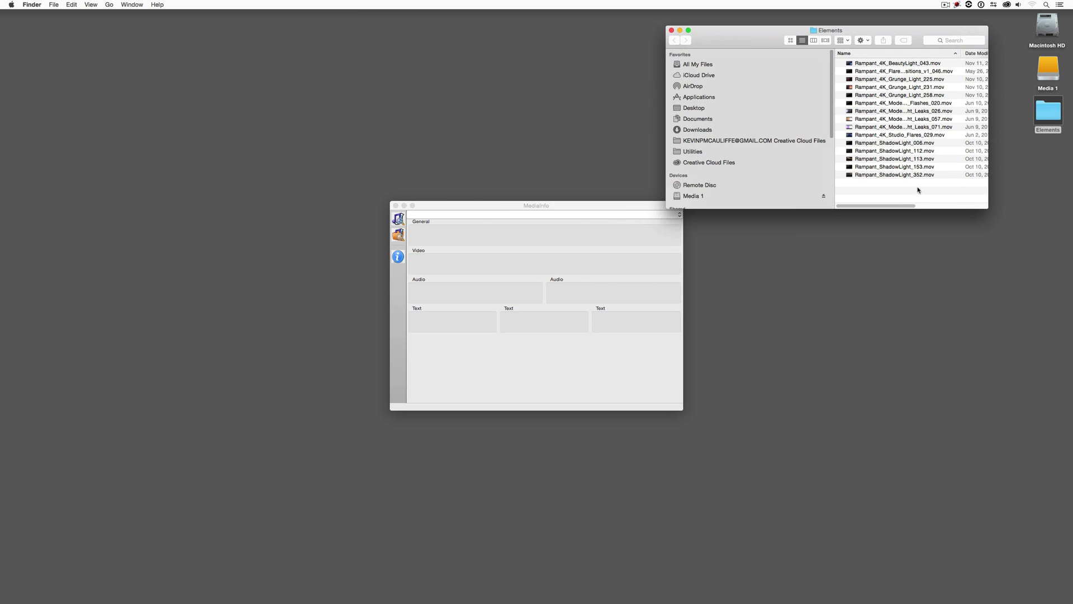
{"action": "left_click_drag", "start_coordinate": [989, 205], "coordinate": [1038, 331]}
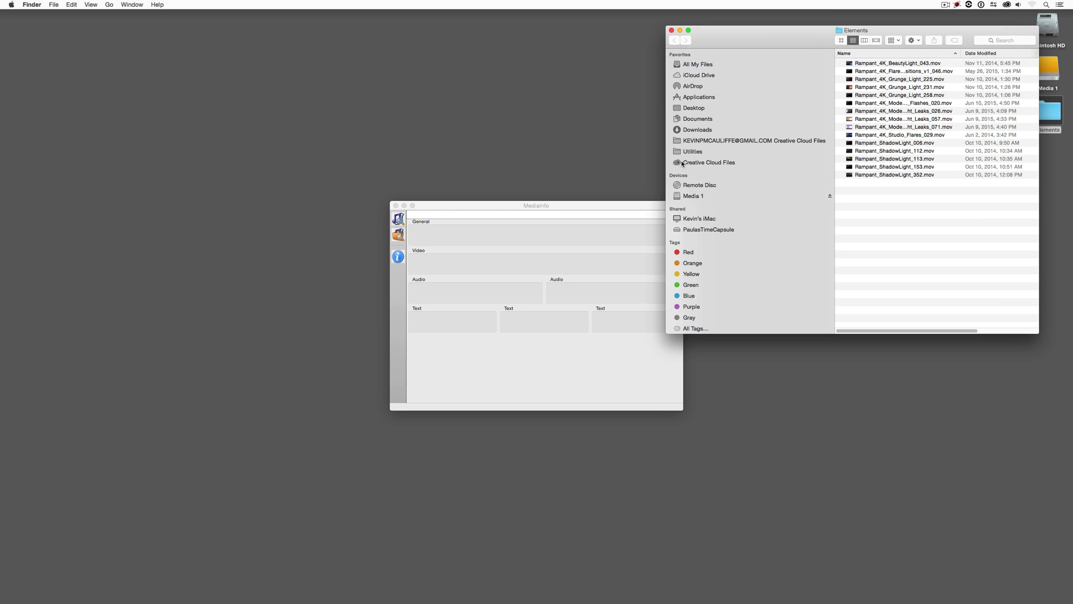
{"action": "left_click_drag", "start_coordinate": [664, 163], "coordinate": [701, 162]}
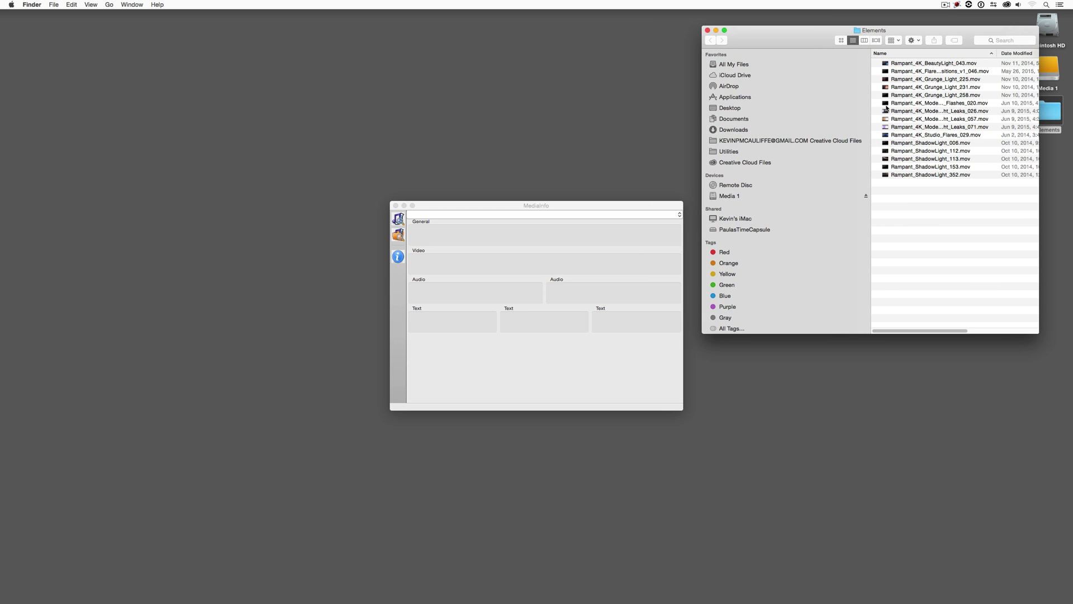
{"action": "left_click_drag", "start_coordinate": [868, 118], "coordinate": [562, 260]}
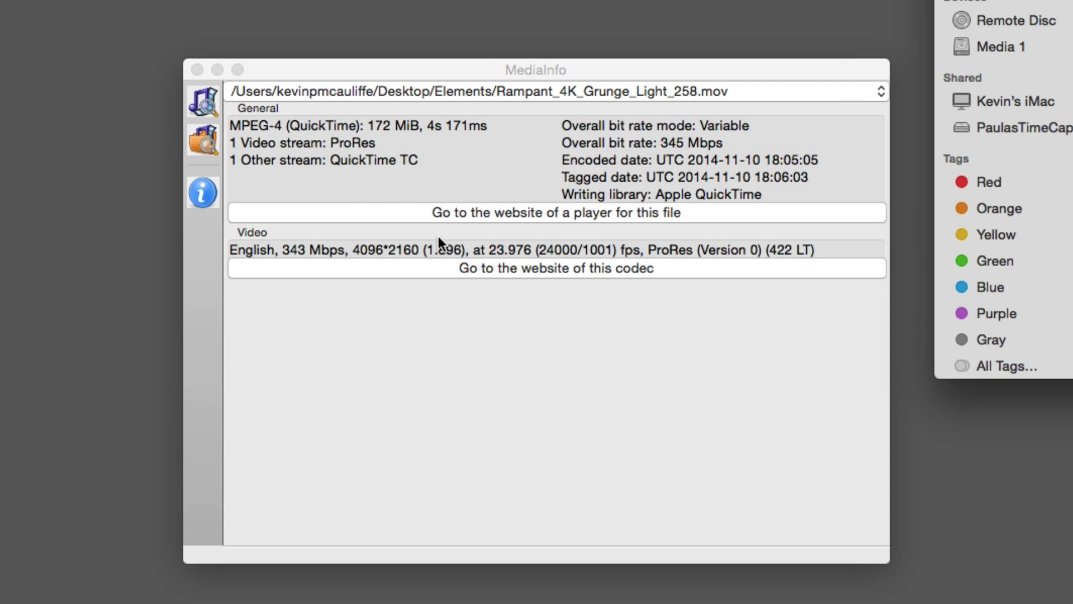
{"action": "left_click", "coordinate": [197, 70]}
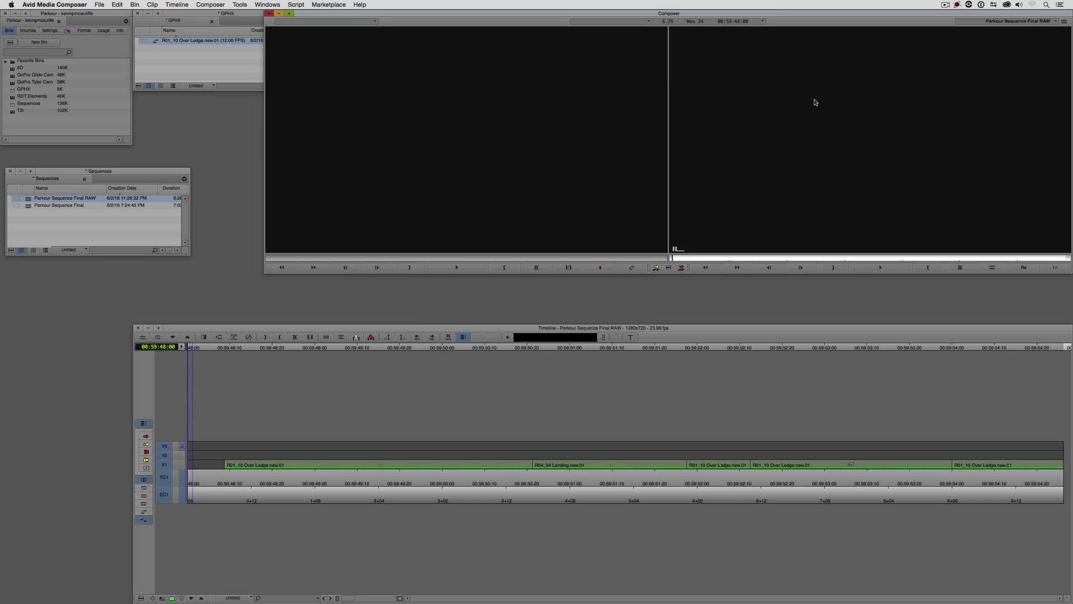
Check the Format settings showing a 720p 1280×720, 23.976 fps project, then bring up the GPHX bin
{"action": "left_click", "coordinate": [85, 30]}
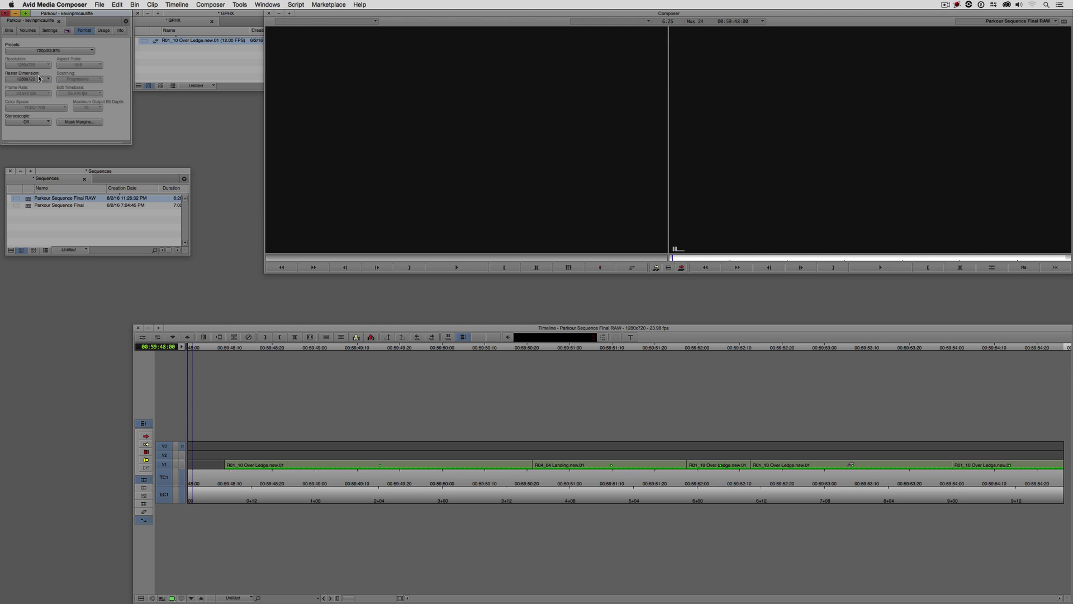
{"action": "left_click", "coordinate": [178, 17]}
Link all Rampant .mov files from Elements into the GPHX bin and load Grunge_Light_258 into the Source monitor
{"action": "right_click", "coordinate": [182, 49]}
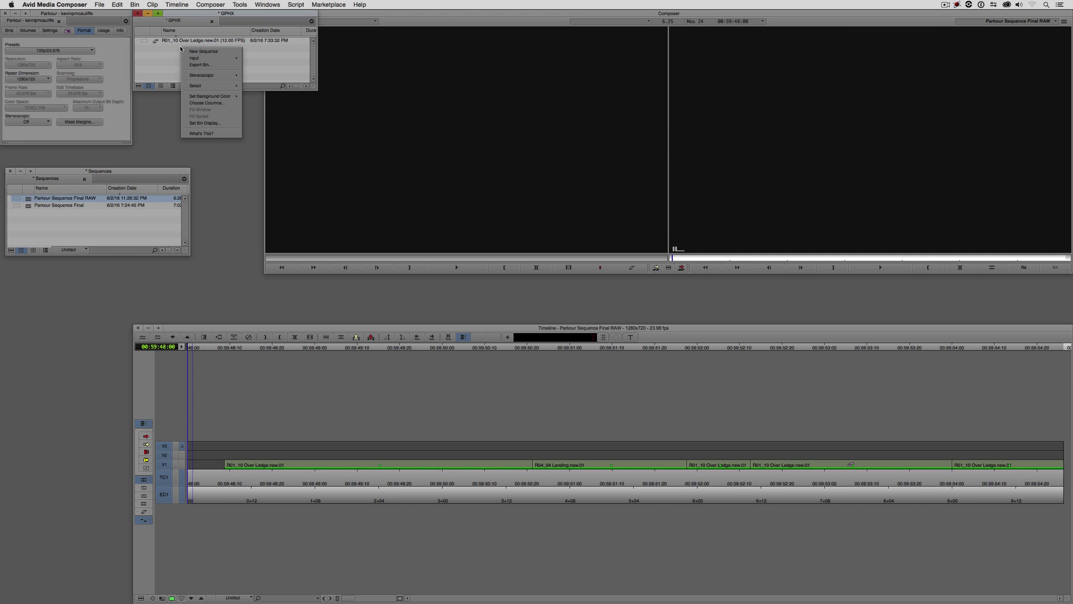
{"action": "mouse_move", "coordinate": [183, 58]}
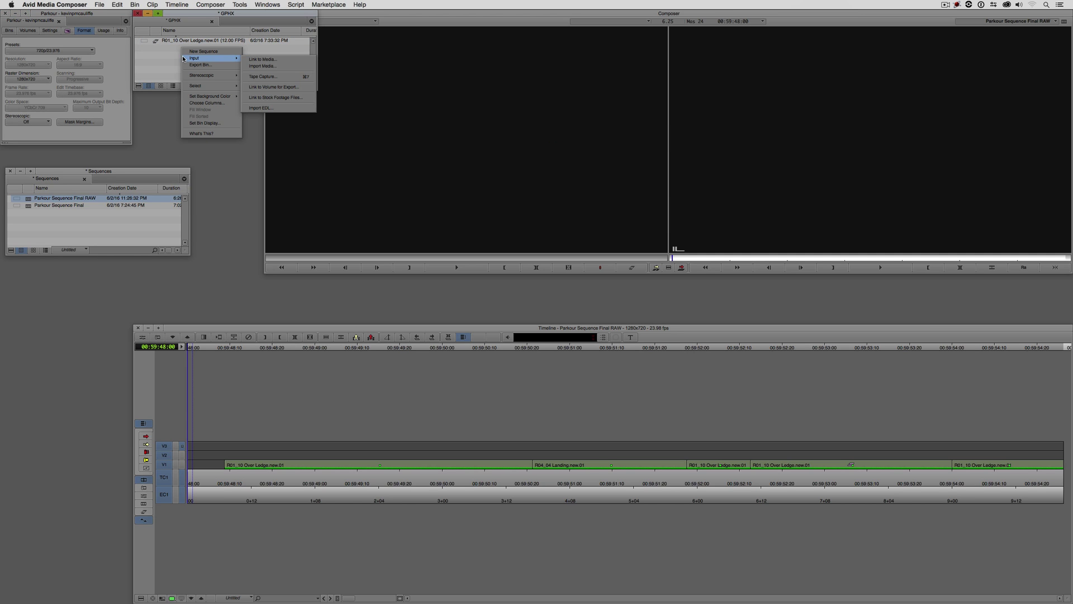
{"action": "left_click", "coordinate": [263, 58]}
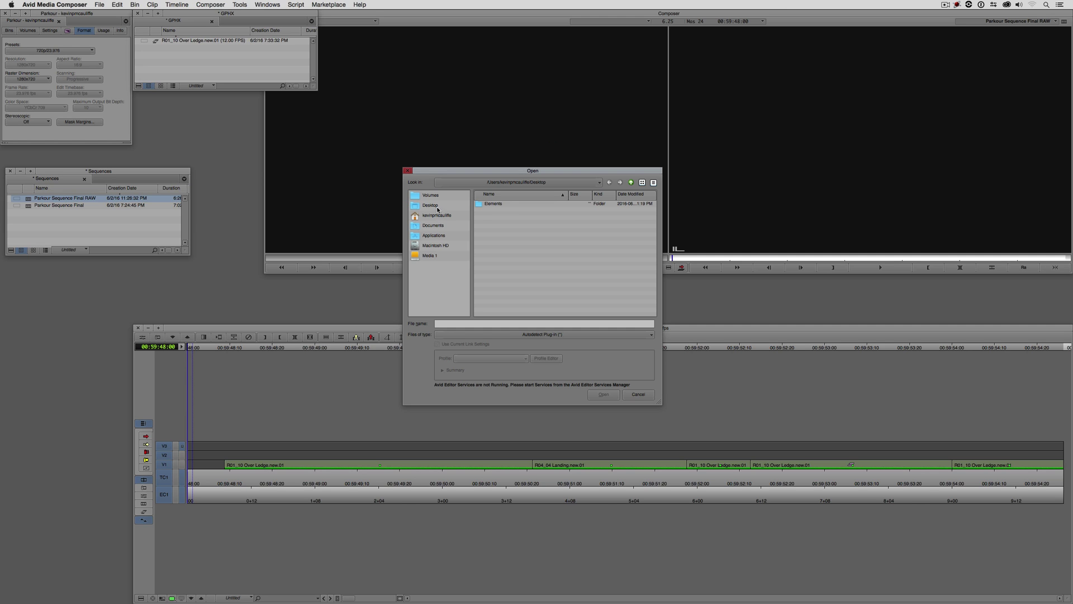
{"action": "double_click", "coordinate": [496, 203]}
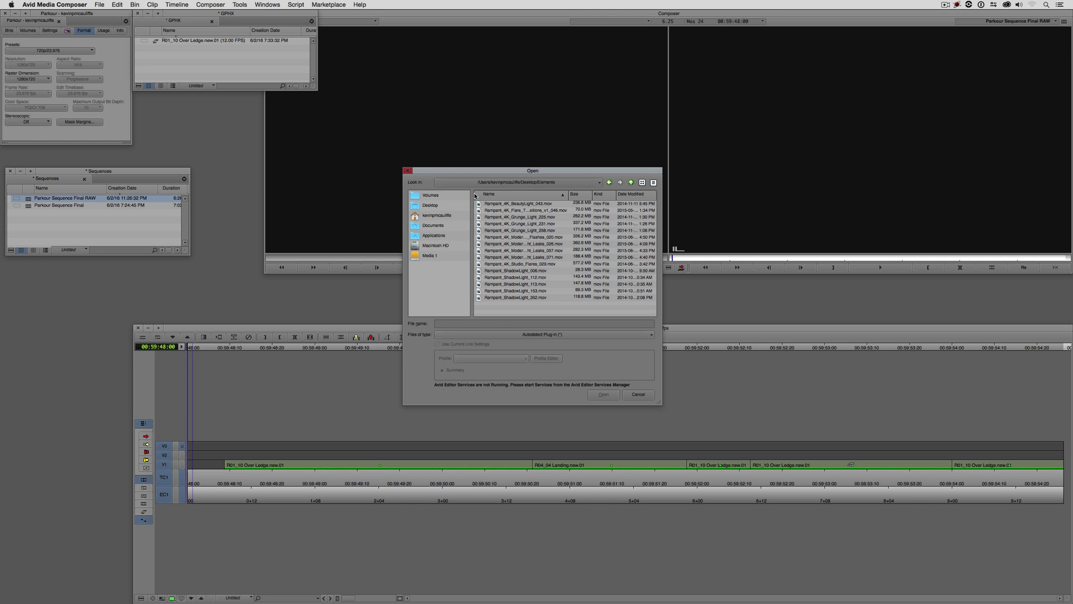
{"action": "left_click", "coordinate": [506, 298], "text": "shift"}
{"action": "left_click", "coordinate": [604, 394]}
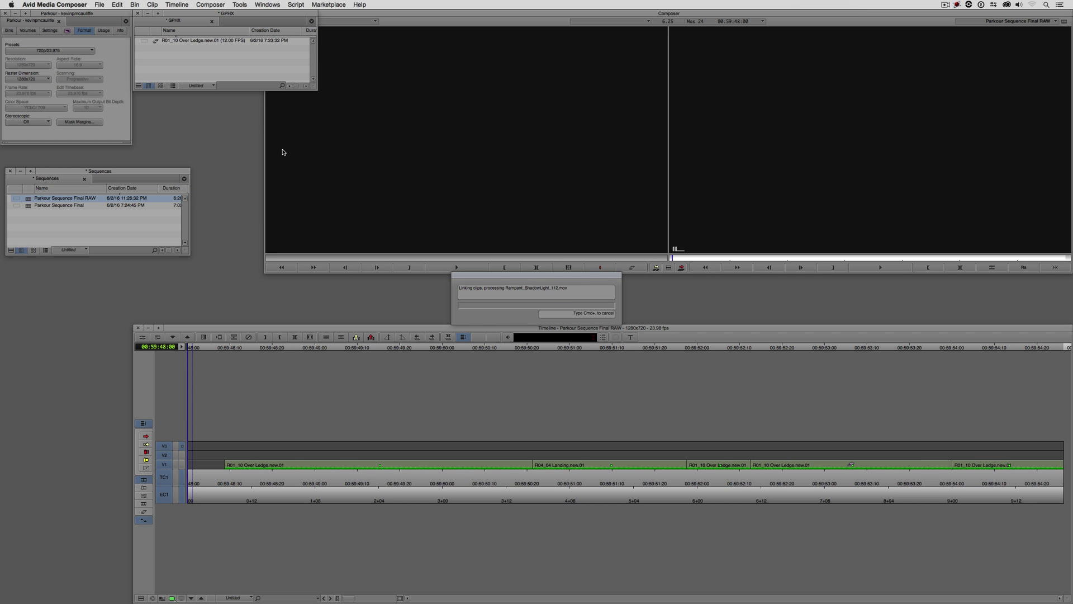
{"action": "left_click_drag", "start_coordinate": [312, 88], "coordinate": [250, 152]}
{"action": "left_click_drag", "start_coordinate": [193, 112], "coordinate": [361, 158]}
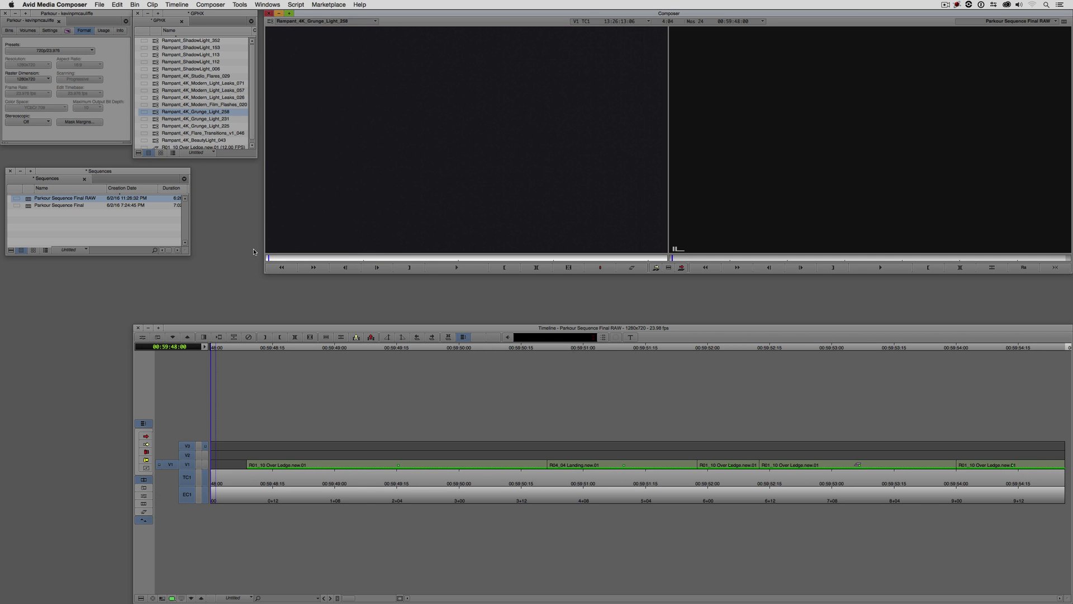
Play the Grunge_Light_258 clip, then close the GPHX bin and return to the project's bin list
{"action": "left_click", "coordinate": [451, 268]}
{"action": "key", "text": "Right"}
{"action": "left_click", "coordinate": [139, 15]}
{"action": "left_click", "coordinate": [9, 31]}
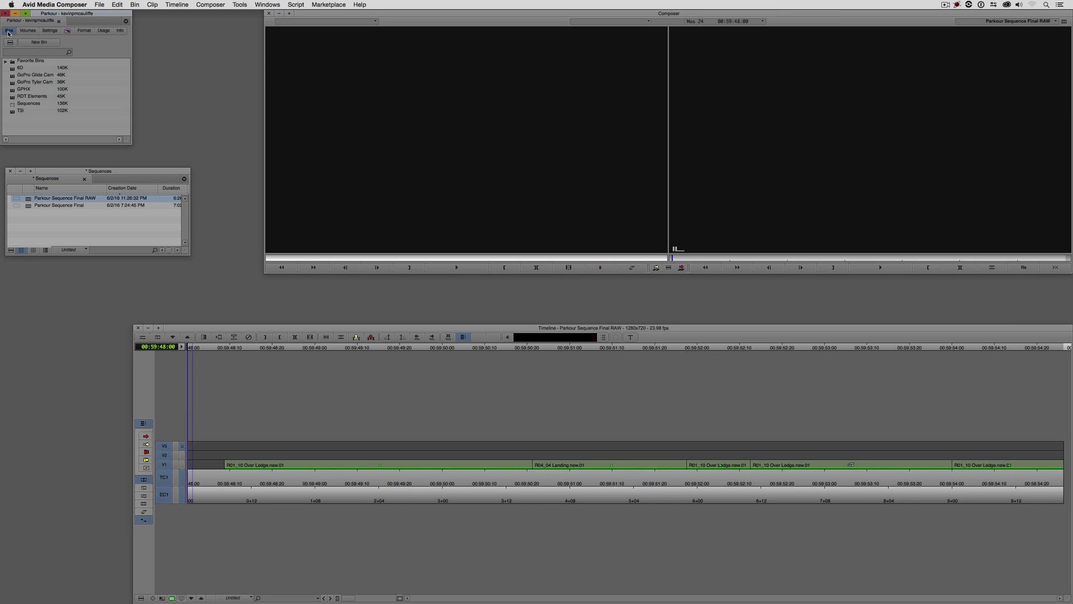
Open the RDT Elements bin, load and scrub Grunge_Light_258, then close that bin
{"action": "double_click", "coordinate": [12, 97]}
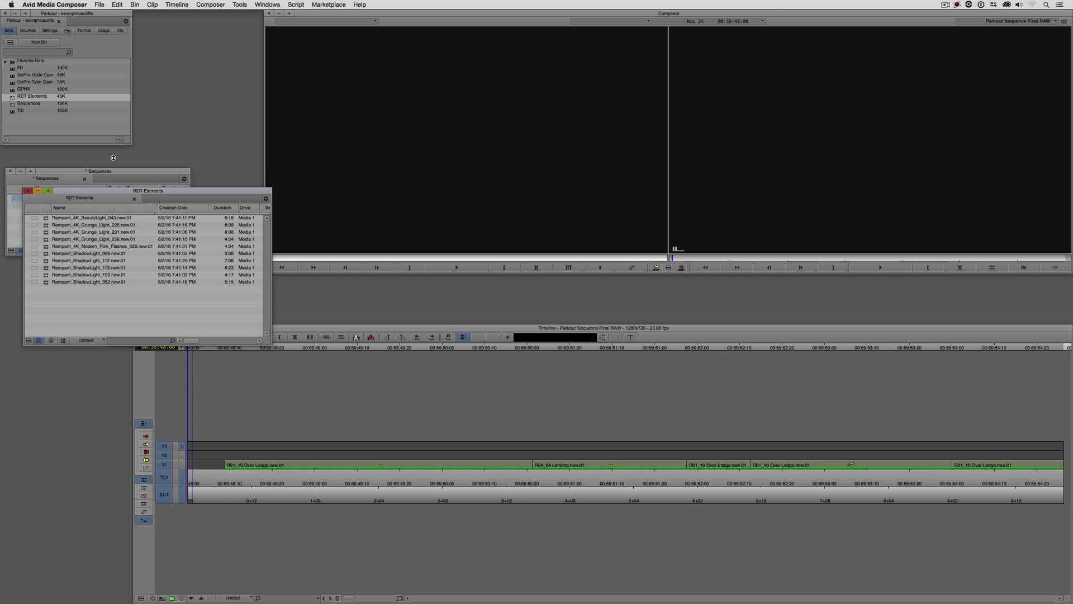
{"action": "double_click", "coordinate": [49, 241]}
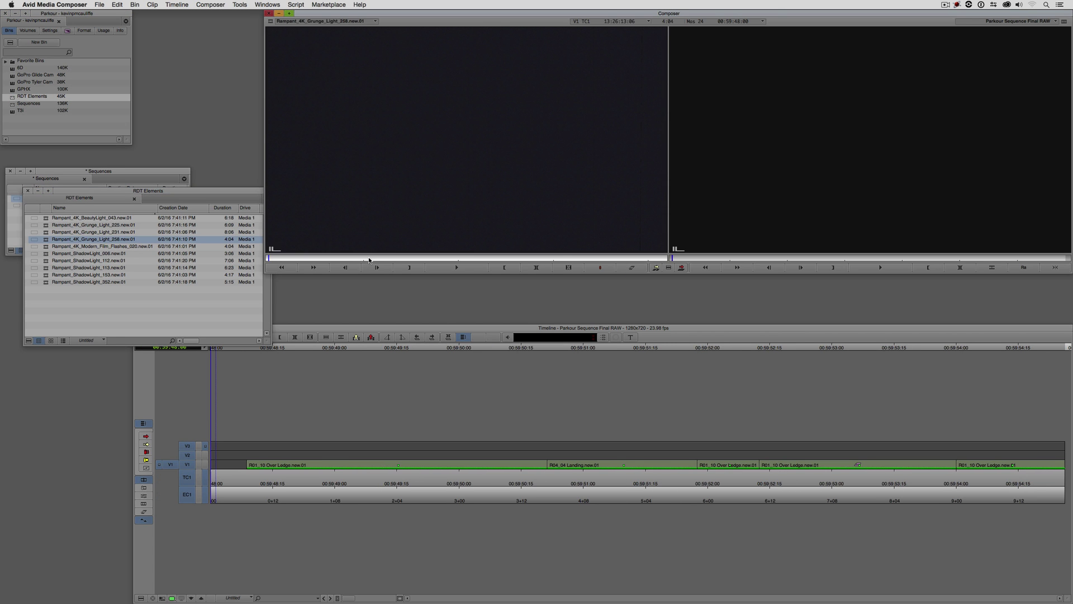
{"action": "left_click_drag", "start_coordinate": [369, 260], "coordinate": [320, 250]}
{"action": "left_click_drag", "start_coordinate": [86, 195], "coordinate": [61, 138]}
{"action": "left_click", "coordinate": [5, 135]}
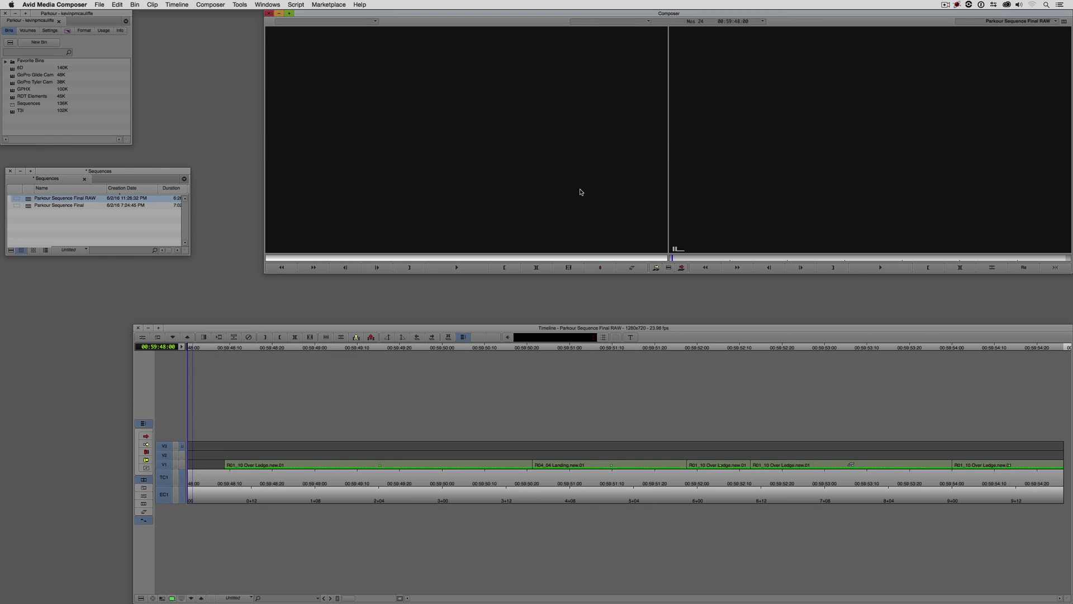
Play Parkour Sequence Final RAW in the Record monitor through to its end
{"action": "key", "text": "space"}
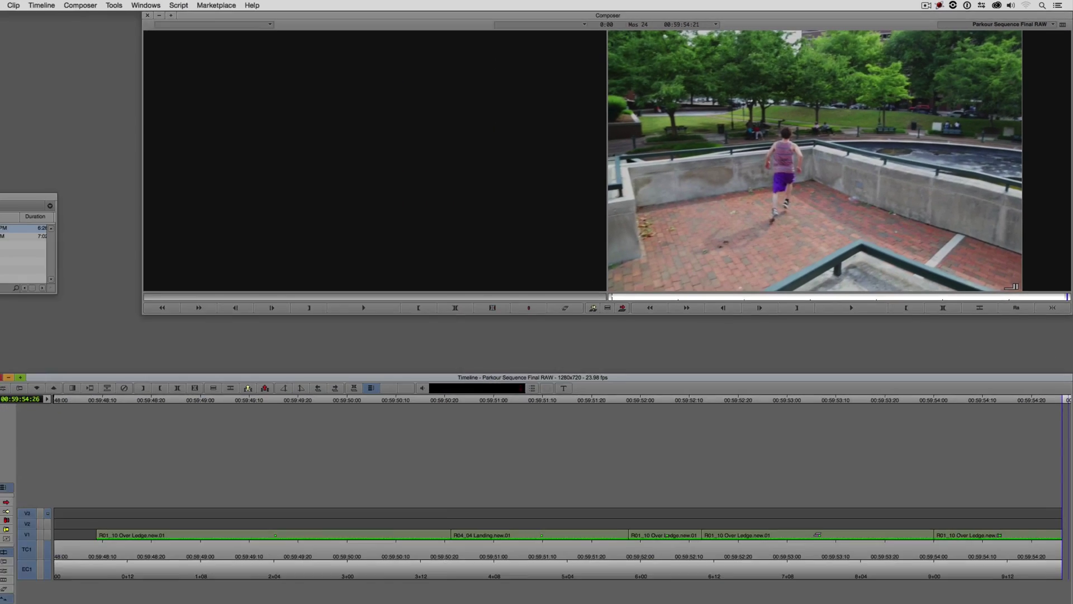
Load Rampant_ShadowLight_113 into the Source monitor and preview its frames
{"action": "left_click_drag", "start_coordinate": [90, 189], "coordinate": [74, 117]}
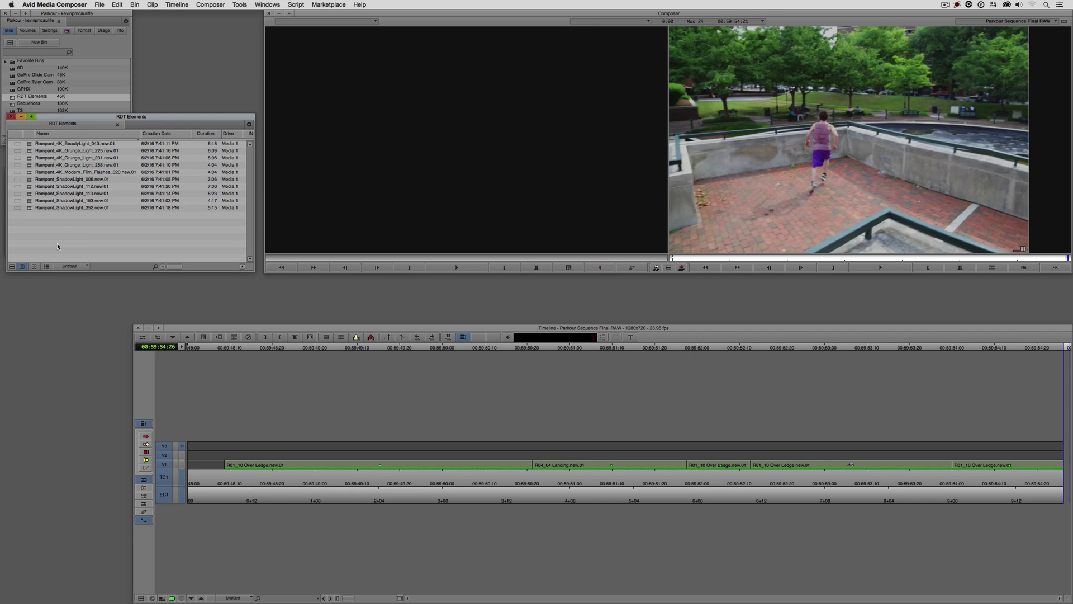
{"action": "double_click", "coordinate": [54, 194]}
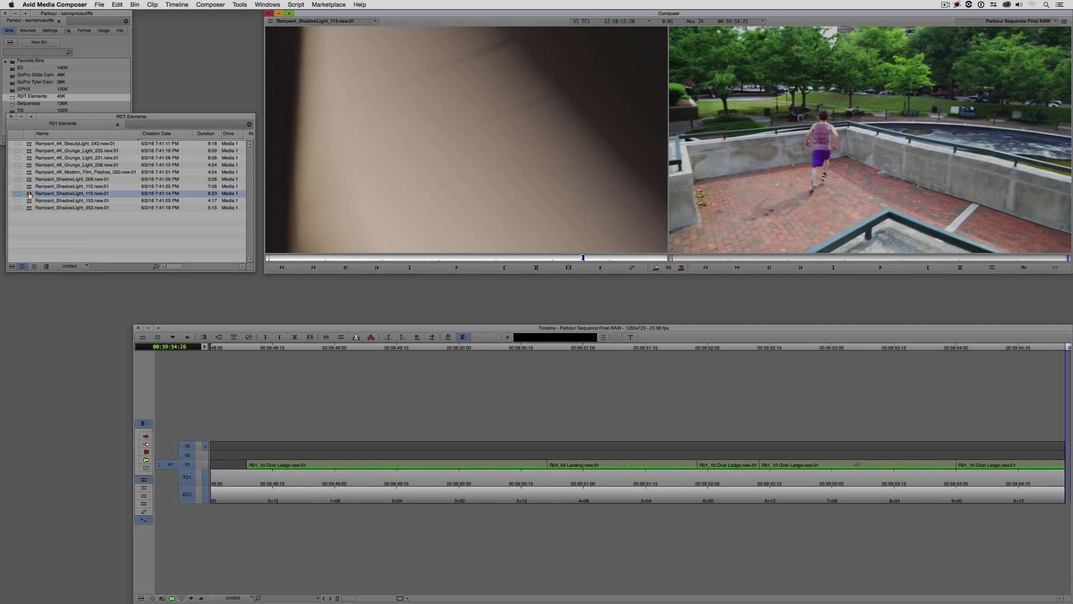
{"action": "left_click_drag", "start_coordinate": [557, 260], "coordinate": [584, 262]}
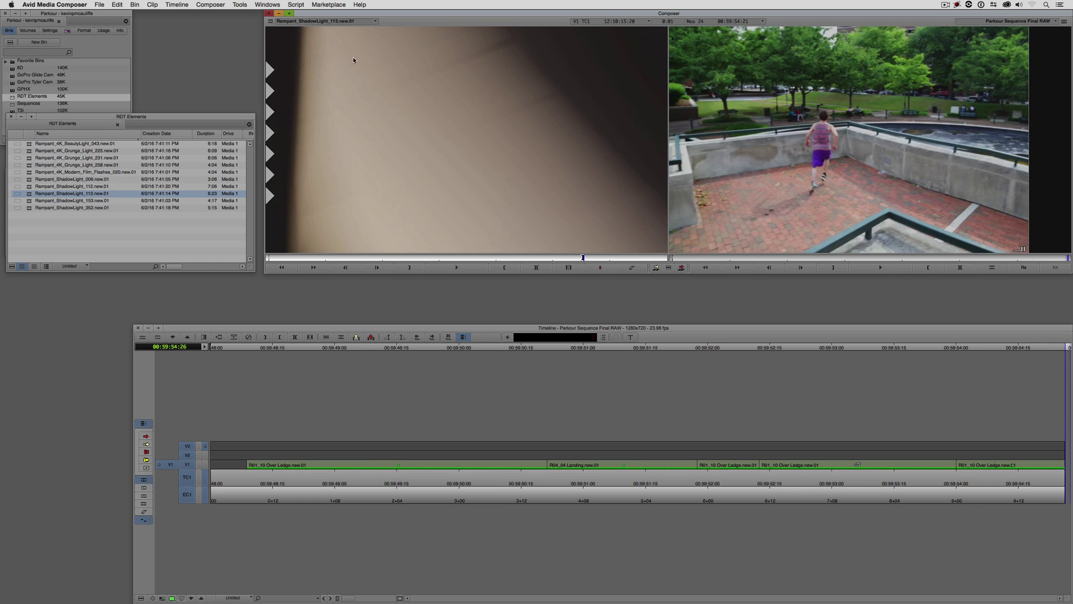
{"action": "left_click", "coordinate": [588, 259]}
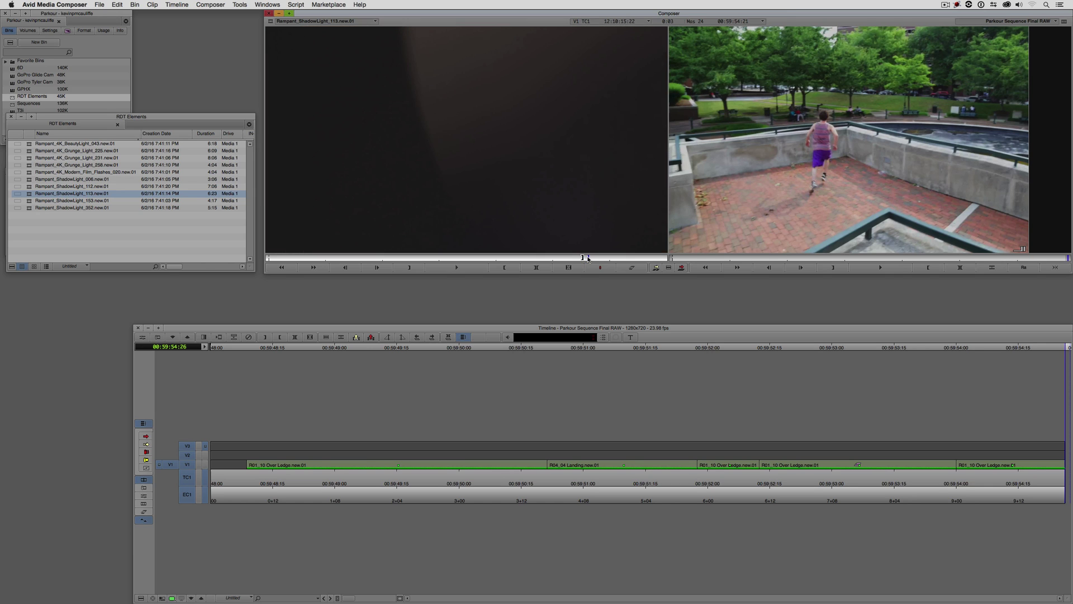
{"action": "left_click_drag", "start_coordinate": [588, 259], "coordinate": [583, 259]}
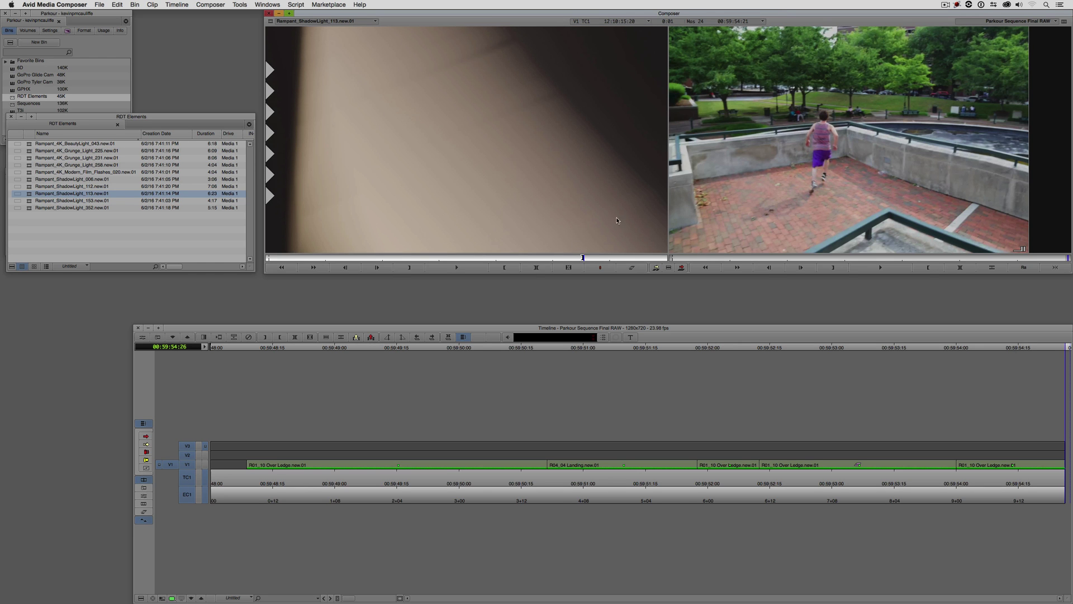
Patch source V1 to record V2, overwrite the light-leak clip near 00:59:50:19, and review it
{"action": "left_click_drag", "start_coordinate": [535, 465], "coordinate": [548, 465]}
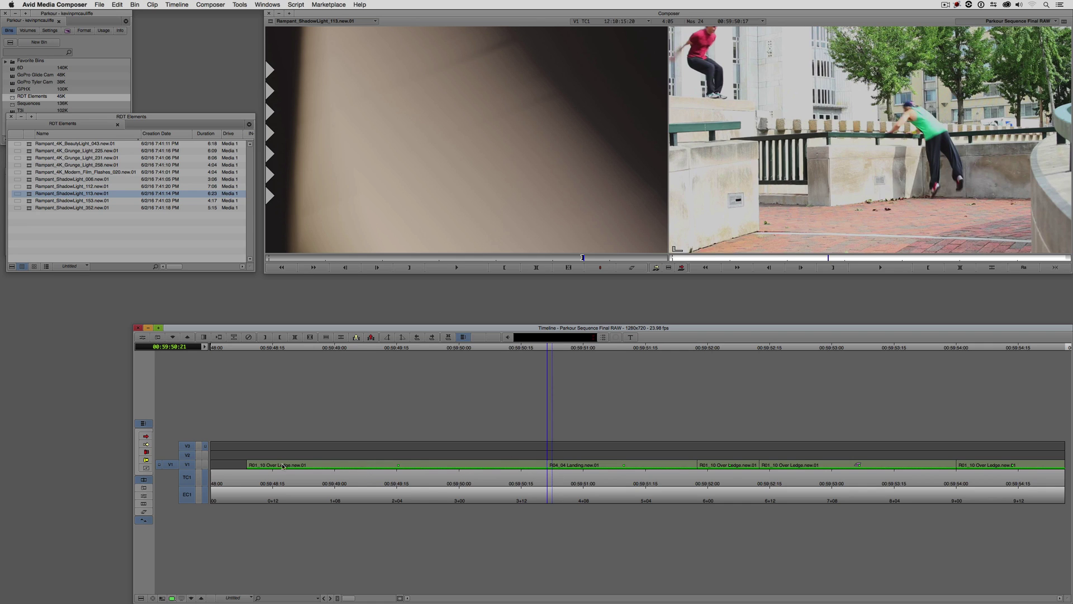
{"action": "left_click_drag", "start_coordinate": [191, 499], "coordinate": [188, 465]}
{"action": "left_click", "coordinate": [188, 446]}
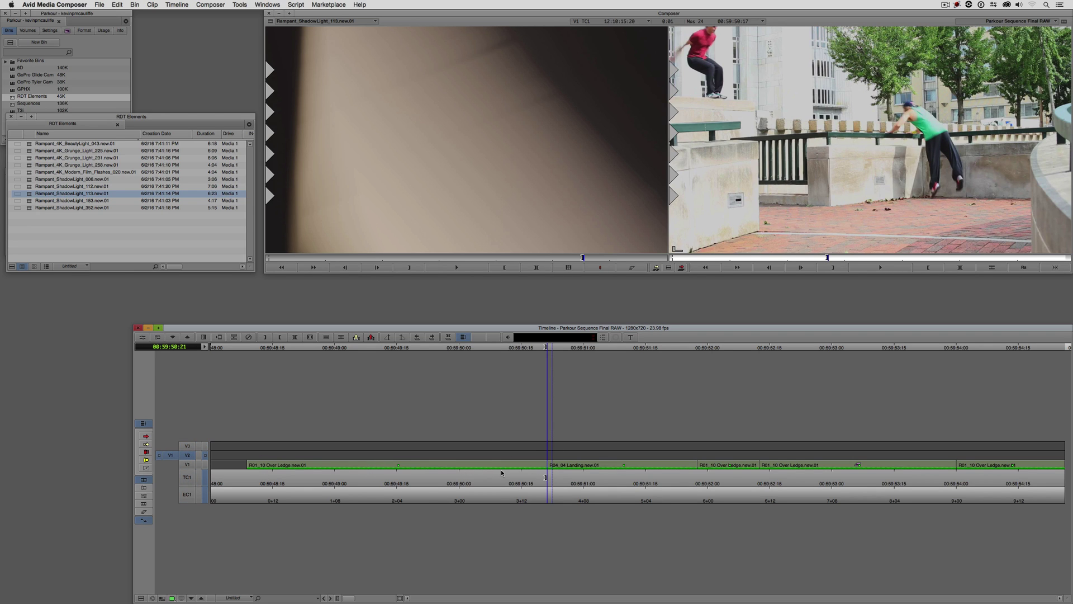
{"action": "key", "text": "b"}
{"action": "mouse_move", "coordinate": [631, 456]}
{"action": "left_mouse_down"}
{"action": "mouse_move", "coordinate": [543, 461]}
{"action": "mouse_move", "coordinate": [609, 462]}
{"action": "left_mouse_up"}
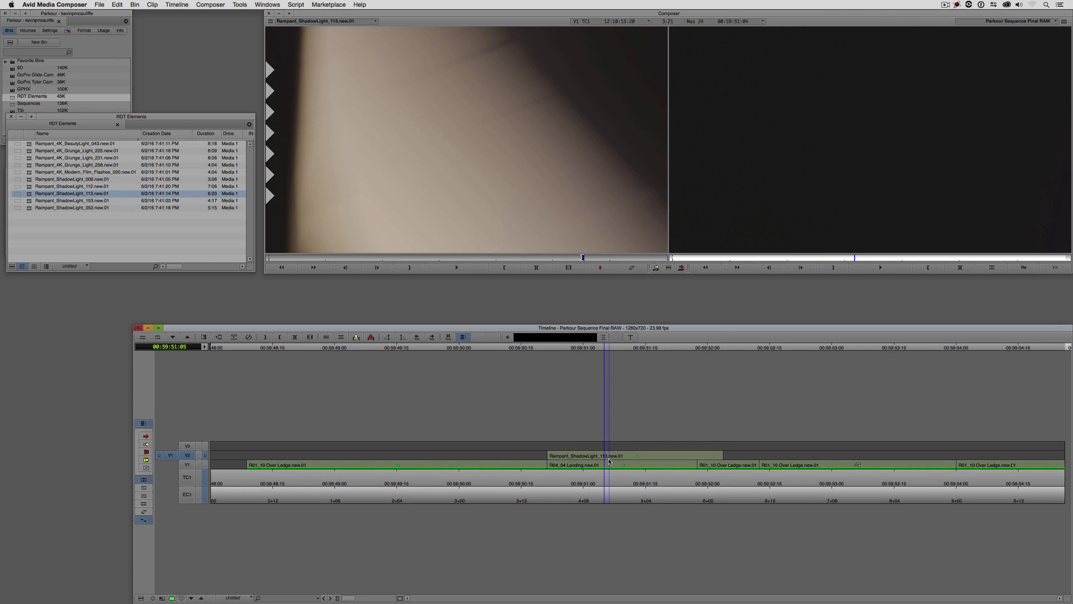
{"action": "key", "text": "i"}
{"action": "key", "text": "space"}
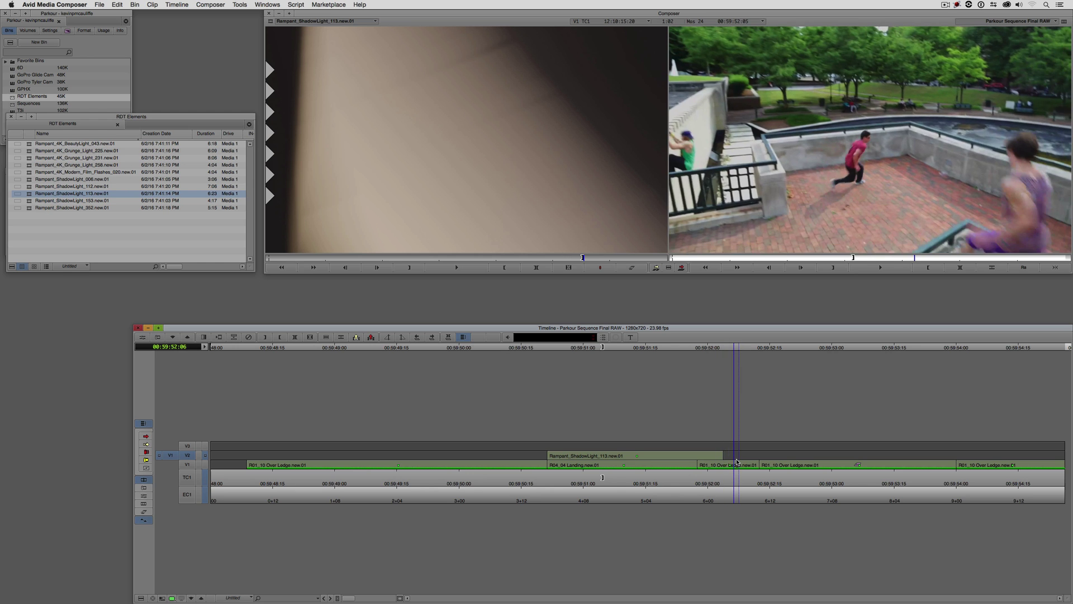
{"action": "key", "text": "space"}
{"action": "key", "text": "o"}
{"action": "key", "text": "q"}
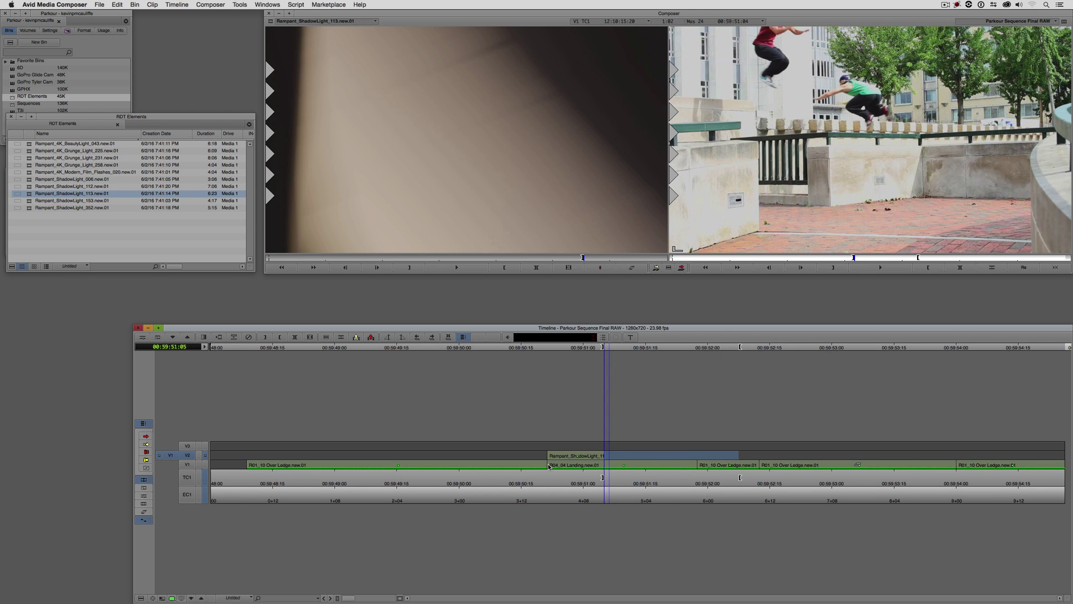
Re-mark the In at 00:59:49:18 and overwrite ShadowLight_113 onto V2 from there
{"action": "left_click_drag", "start_coordinate": [550, 467], "coordinate": [406, 467]}
{"action": "key", "text": "i"}
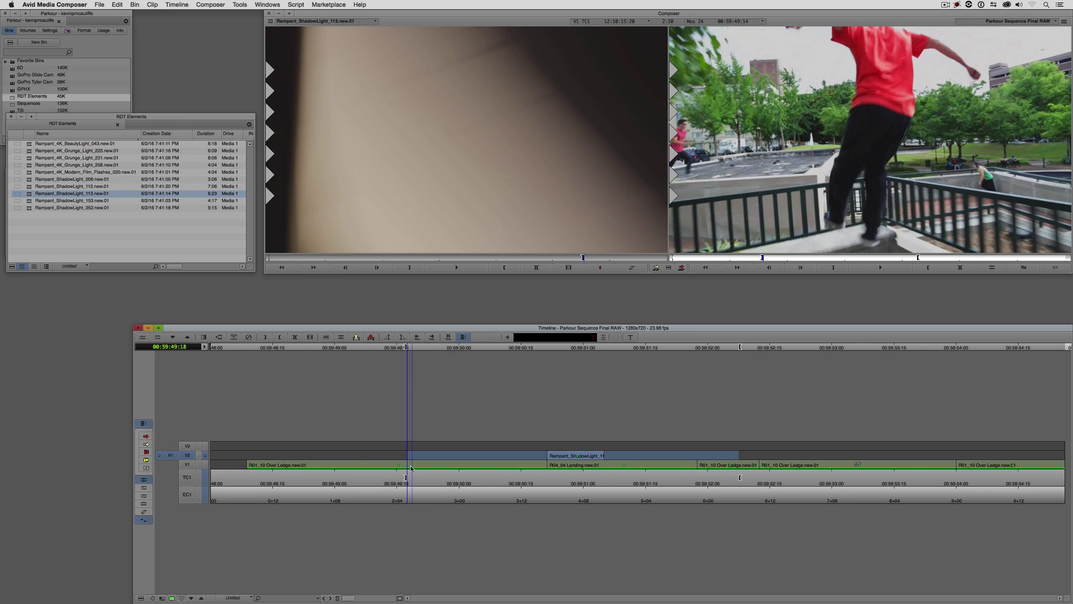
{"action": "key", "text": "o"}
{"action": "left_click", "coordinate": [681, 267]}
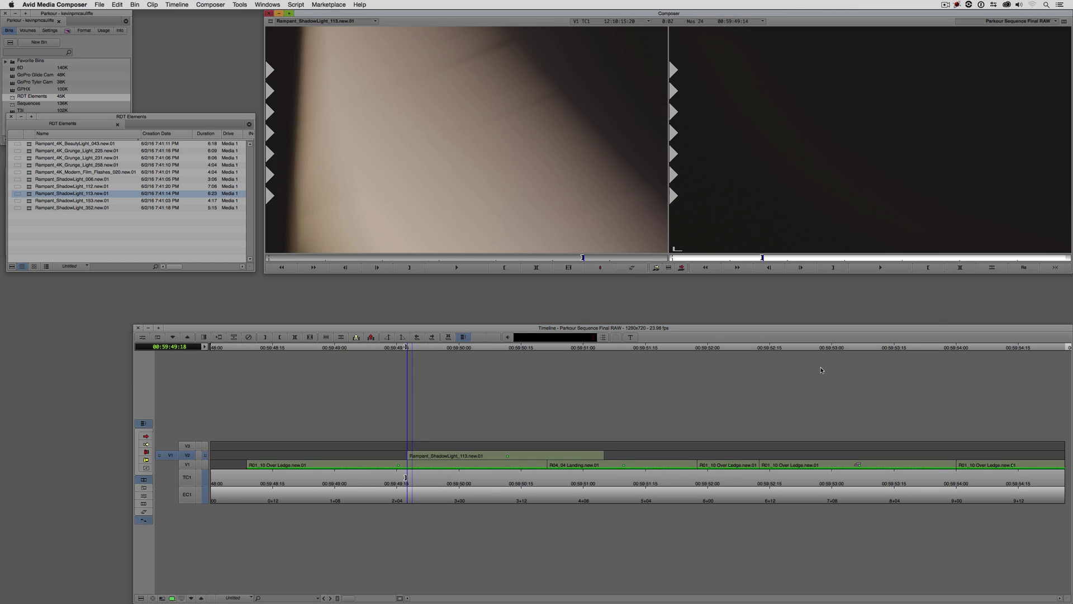
{"action": "left_click", "coordinate": [425, 462]}
{"action": "left_click_drag", "start_coordinate": [425, 461], "coordinate": [439, 460]}
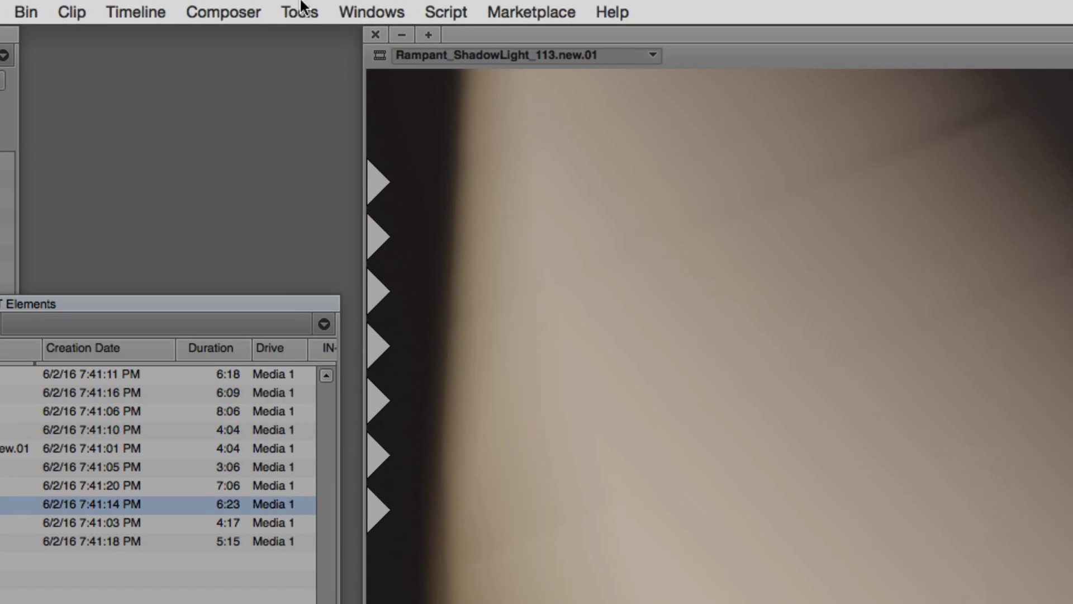
{"action": "left_click", "coordinate": [372, 11]}
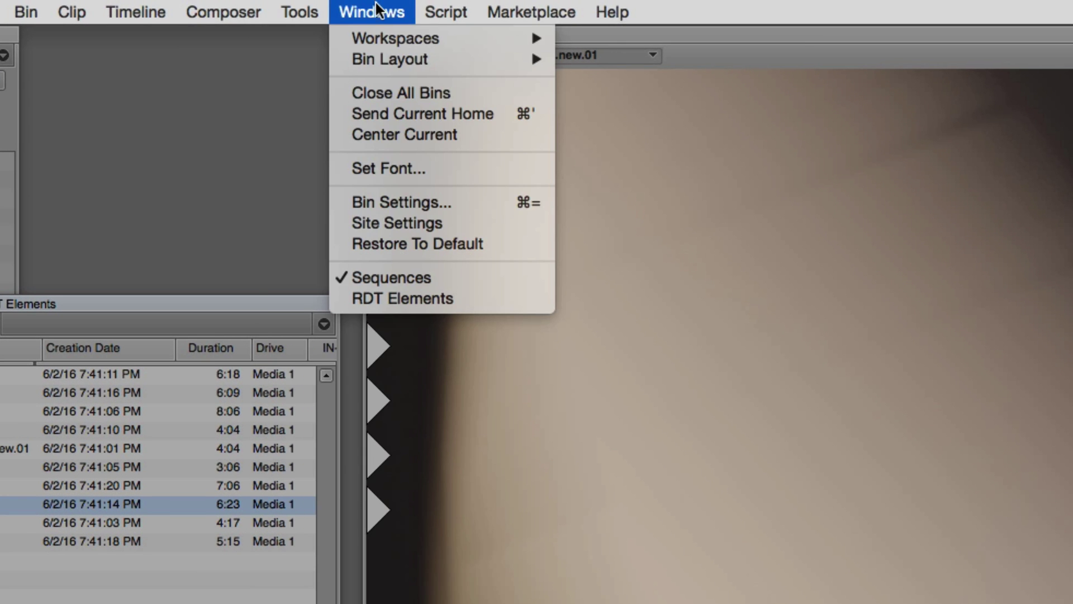
In the Color Correction workspace, show a Y Waveform and set the V2 clip's Setup to -7.00
{"action": "mouse_move", "coordinate": [368, 39]}
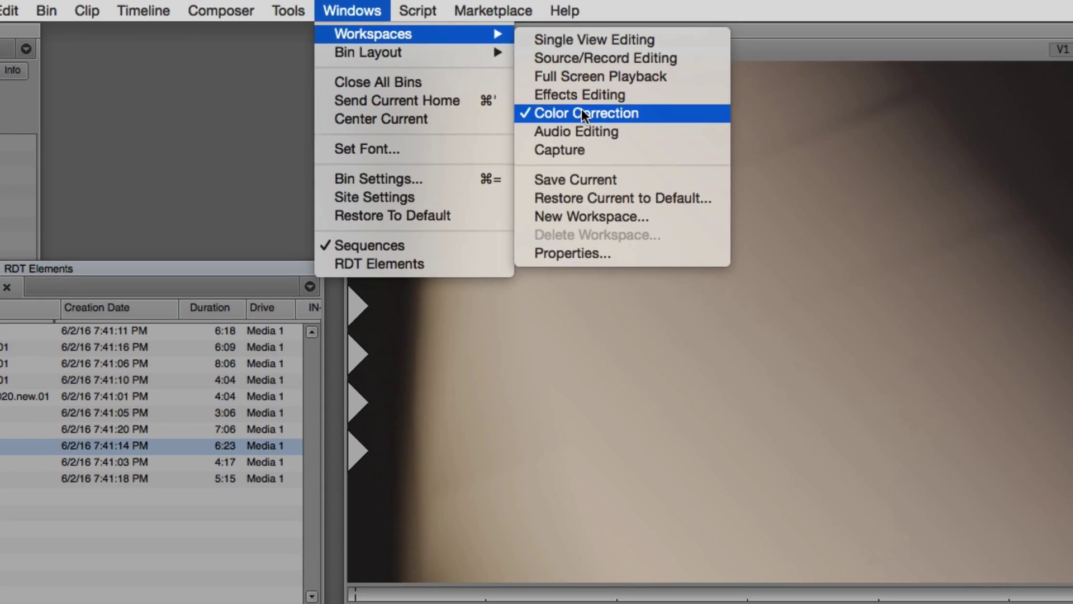
{"action": "left_click", "coordinate": [638, 128]}
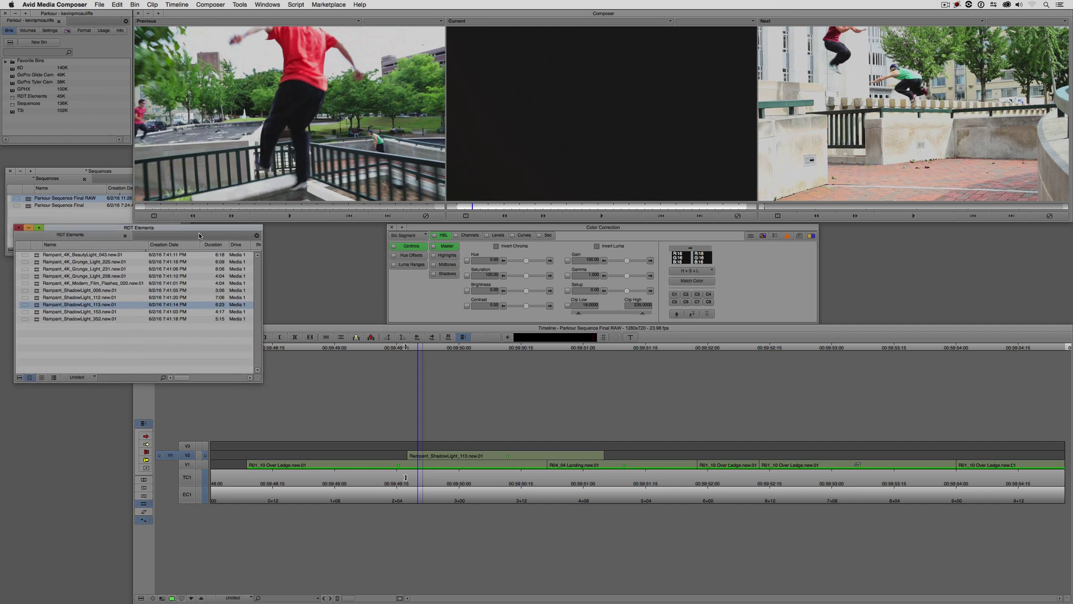
{"action": "left_click", "coordinate": [161, 21]}
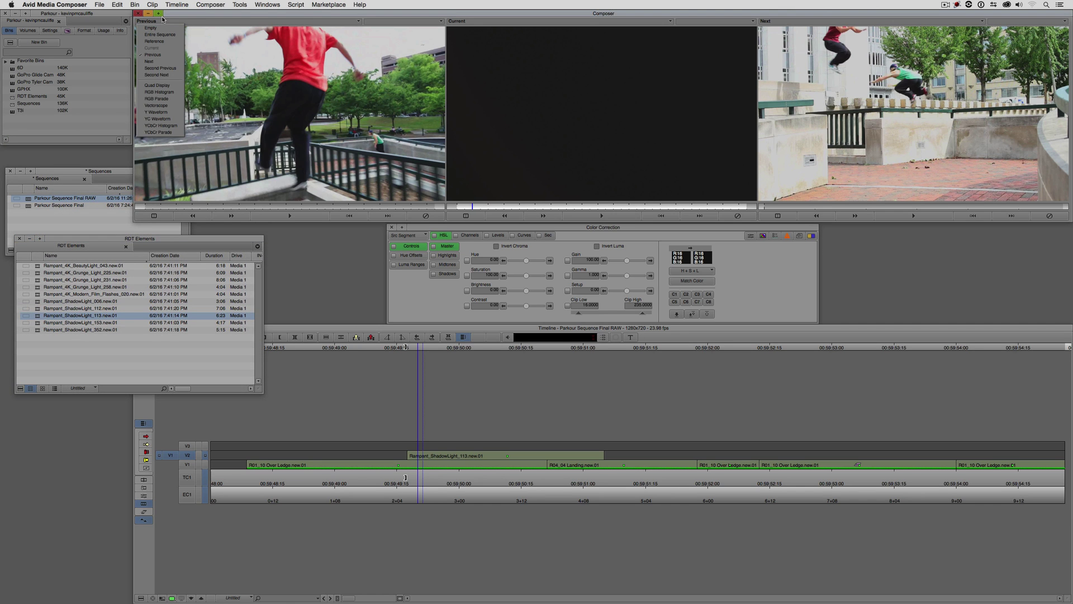
{"action": "left_click", "coordinate": [166, 112]}
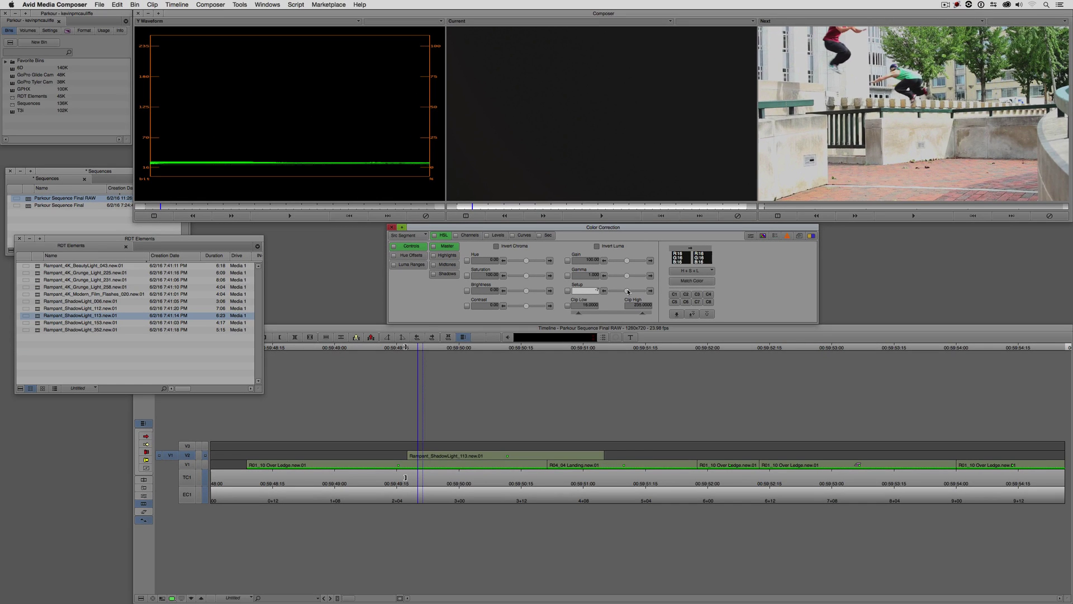
{"action": "type", "text": "-7.00"}
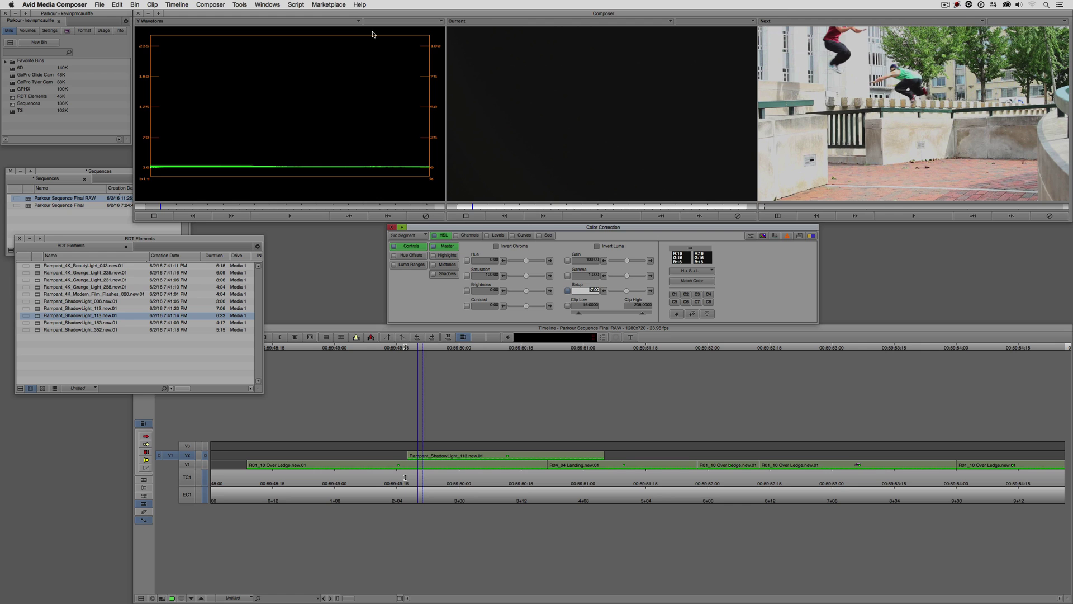
{"action": "key", "text": "shift+F9"}
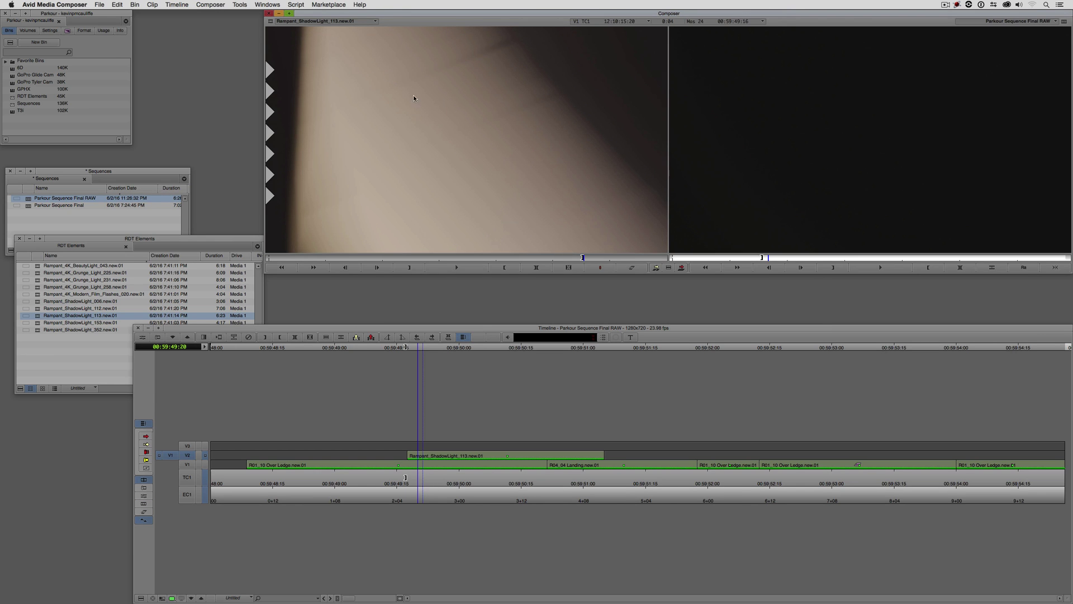
Reposition the RDT Elements bin window upward, over the Sequences bin
{"action": "left_click_drag", "start_coordinate": [116, 241], "coordinate": [108, 136]}
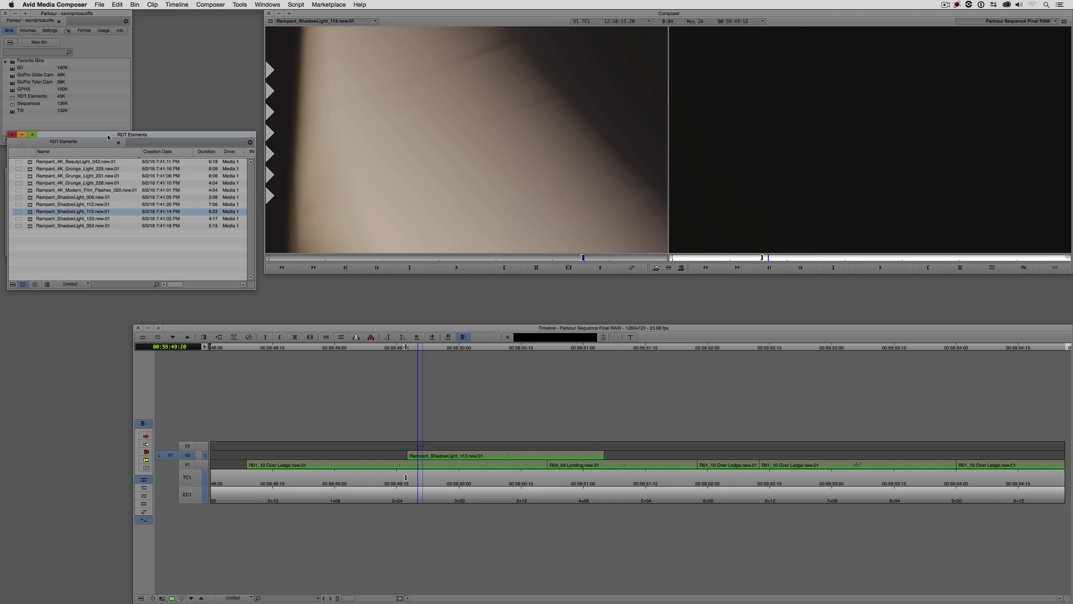
Drag BCC Composite from BCC Key & Blend onto the V2 ShadowLight clip and open its Effect Editor
{"action": "key", "text": "super+8"}
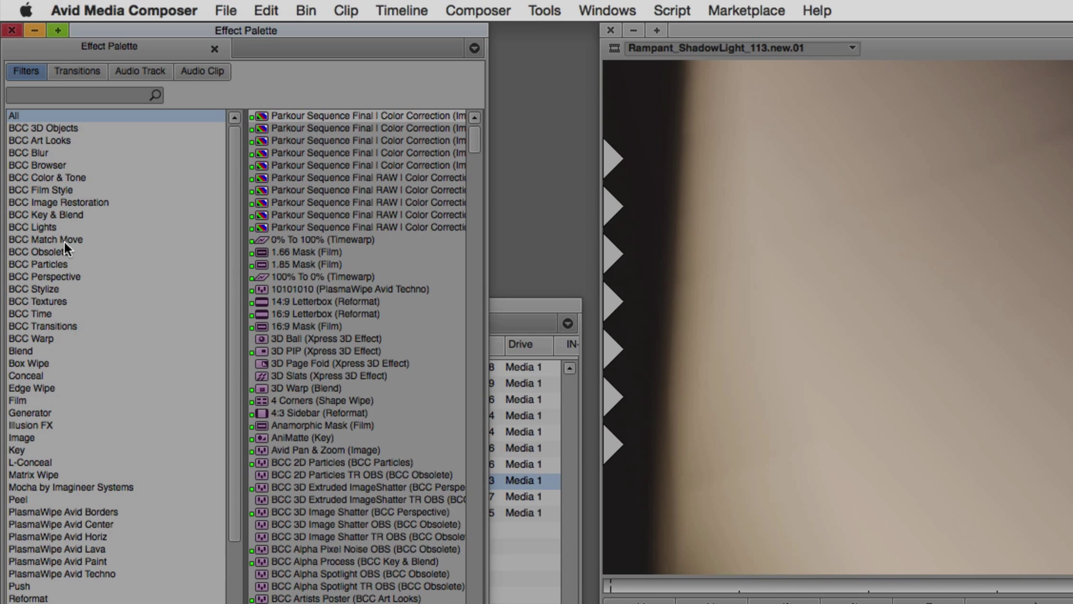
{"action": "left_click", "coordinate": [47, 215]}
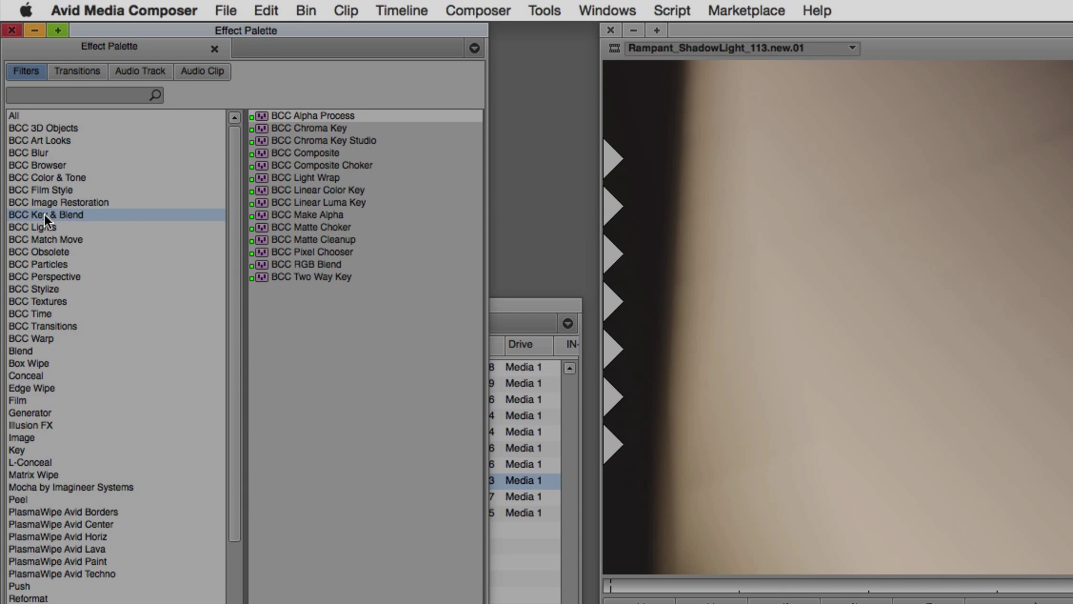
{"action": "left_click", "coordinate": [283, 154]}
{"action": "left_click_drag", "start_coordinate": [259, 157], "coordinate": [496, 456]}
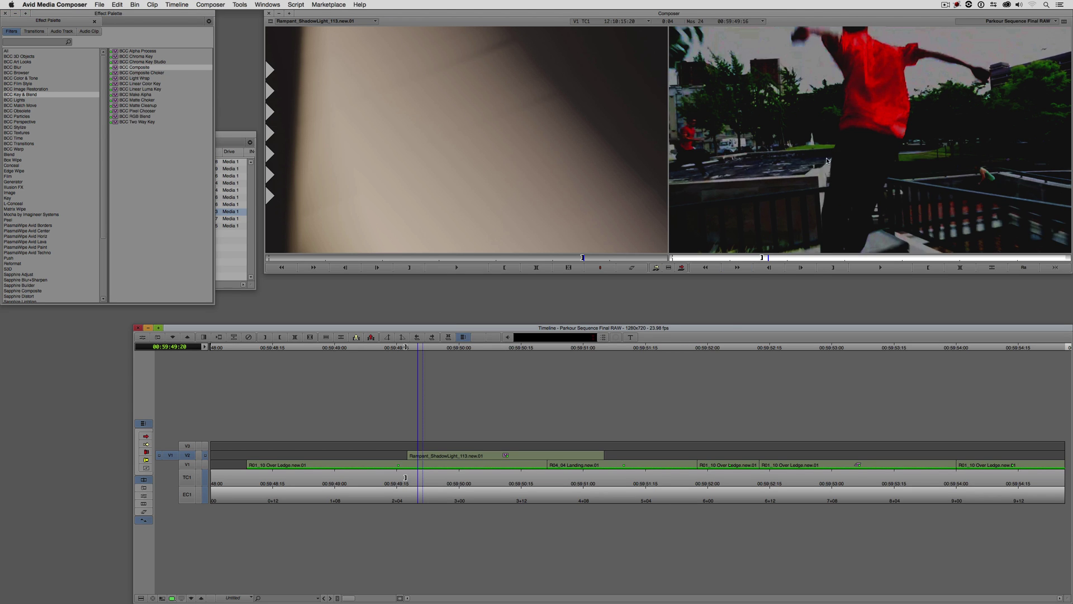
{"action": "key", "text": "super+8"}
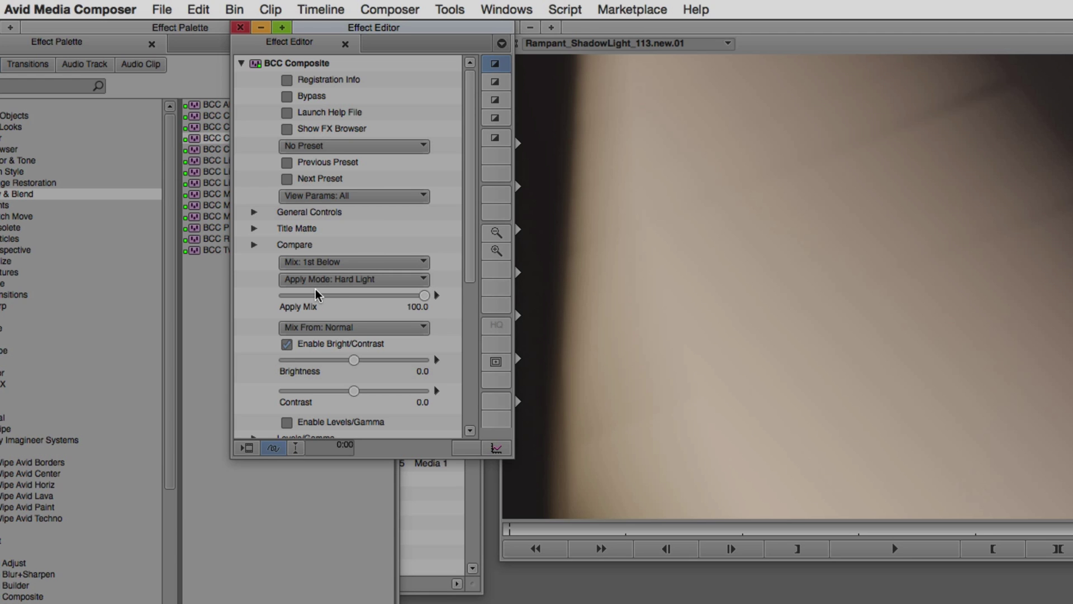
Set BCC Composite's Apply Mode to Add, then load the V2 ShadowLight clip into the source monitor
{"action": "left_click", "coordinate": [342, 280]}
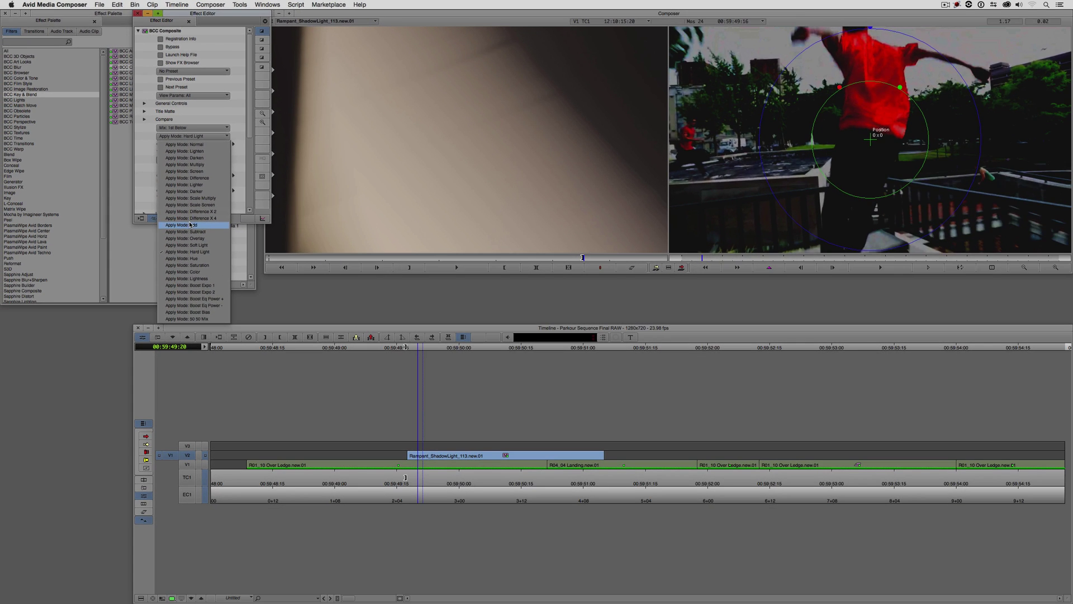
{"action": "left_click", "coordinate": [190, 225]}
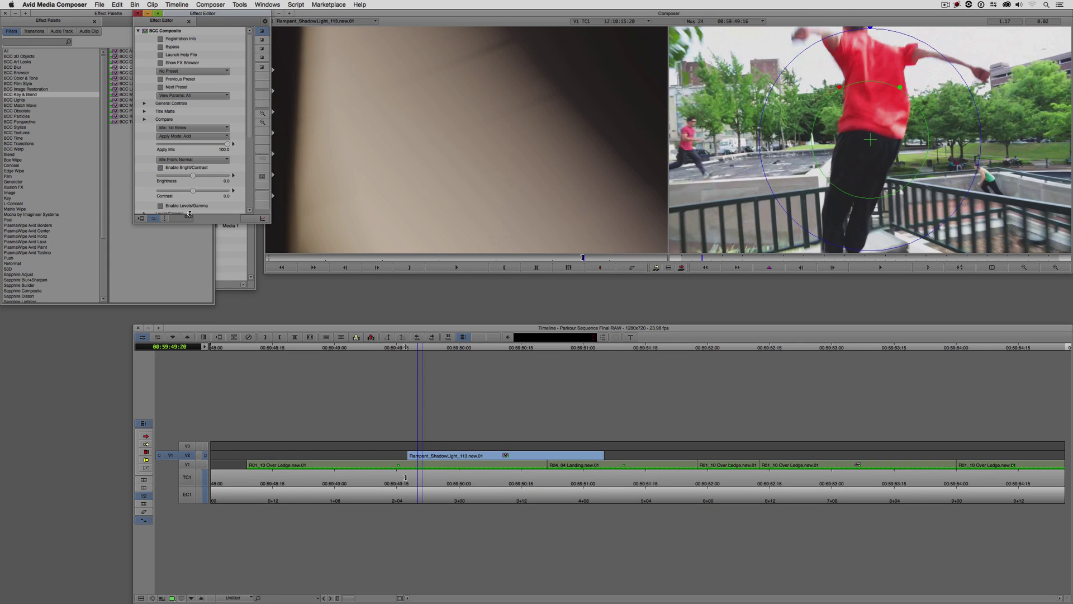
{"action": "left_click", "coordinate": [342, 377]}
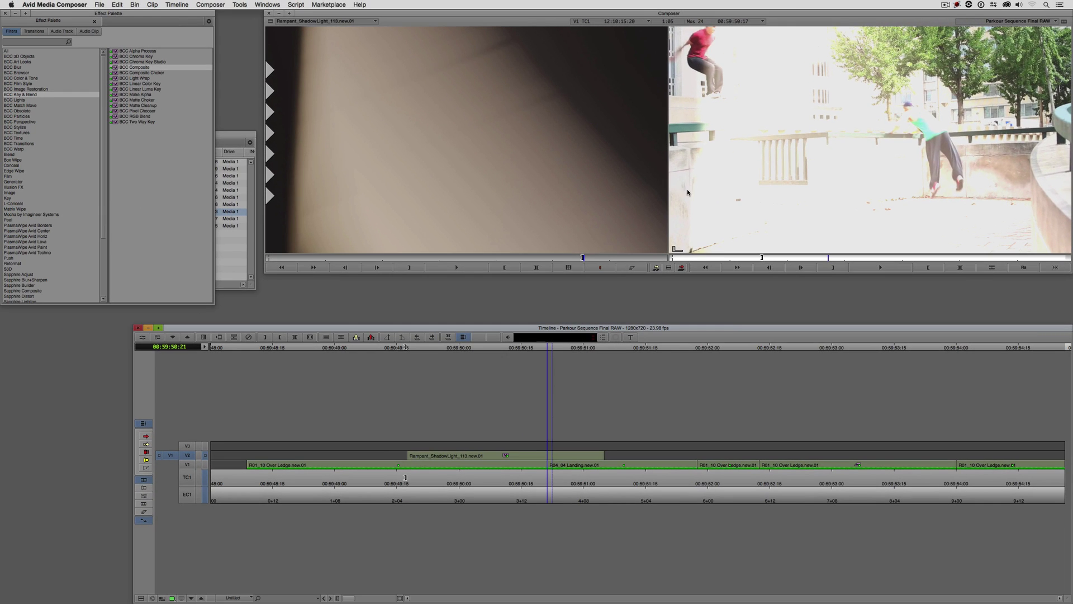
{"action": "left_click", "coordinate": [529, 450]}
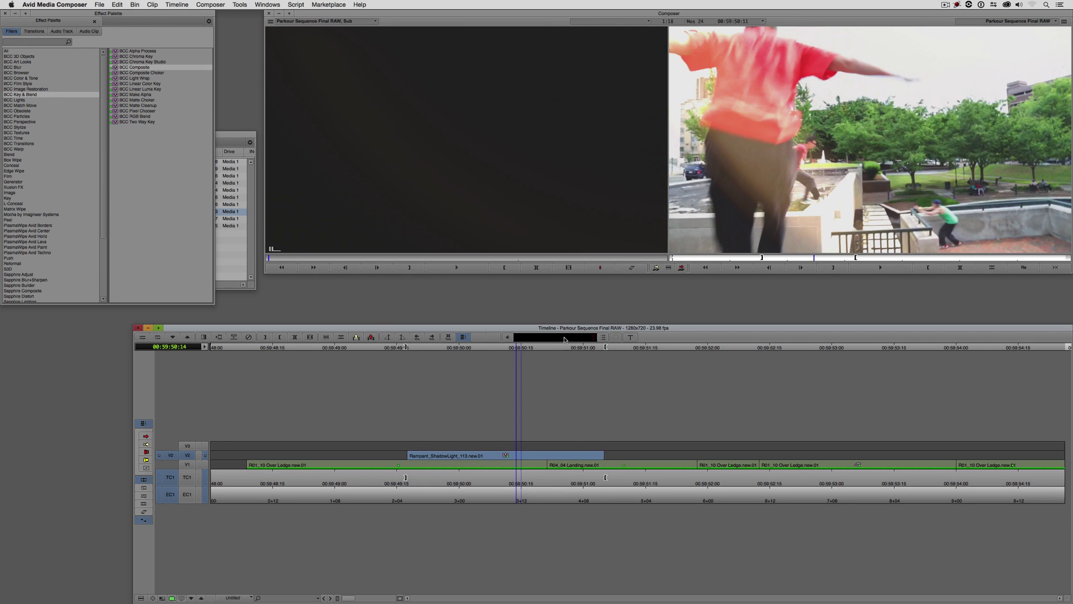
{"action": "left_click", "coordinate": [197, 456]}
Overwrite the ShadowLight clip onto V3, play the stack, and load BeautyLight_043 from RDT Elements
{"action": "key", "text": "b"}
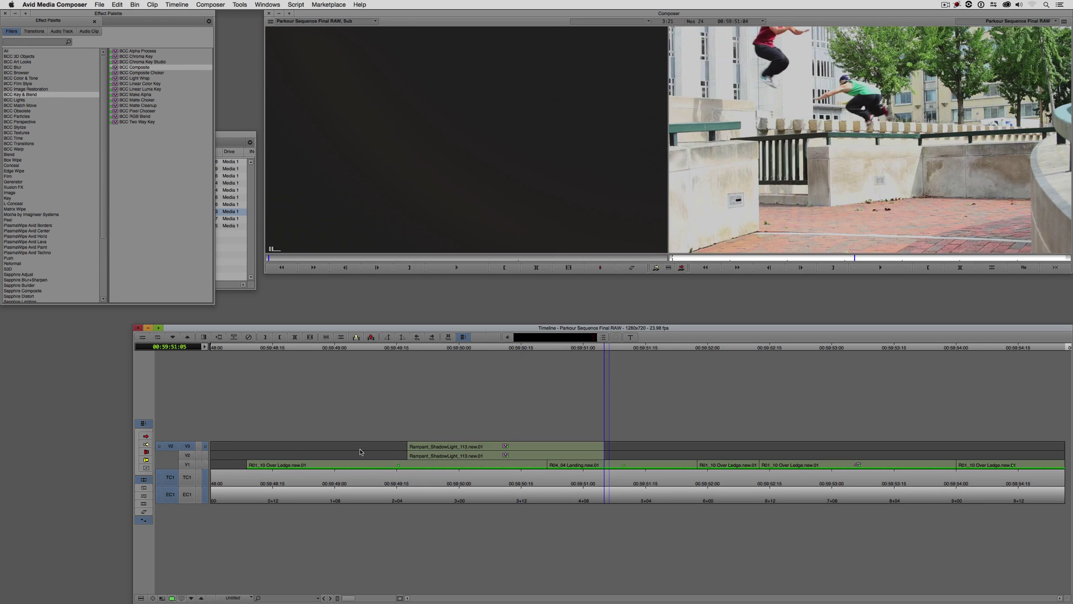
{"action": "key", "text": "space"}
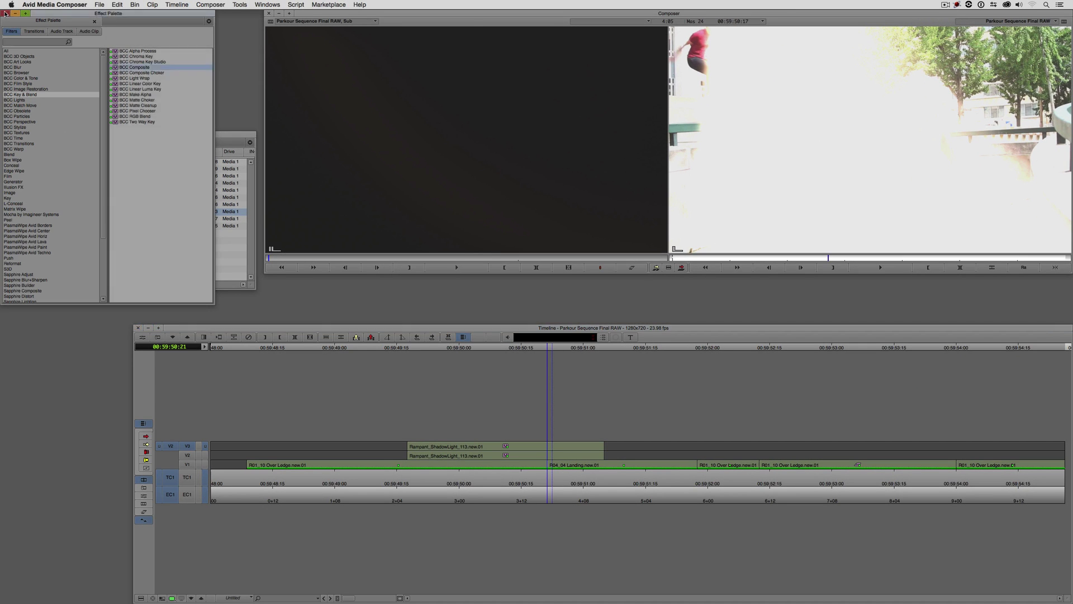
{"action": "left_click", "coordinate": [5, 13]}
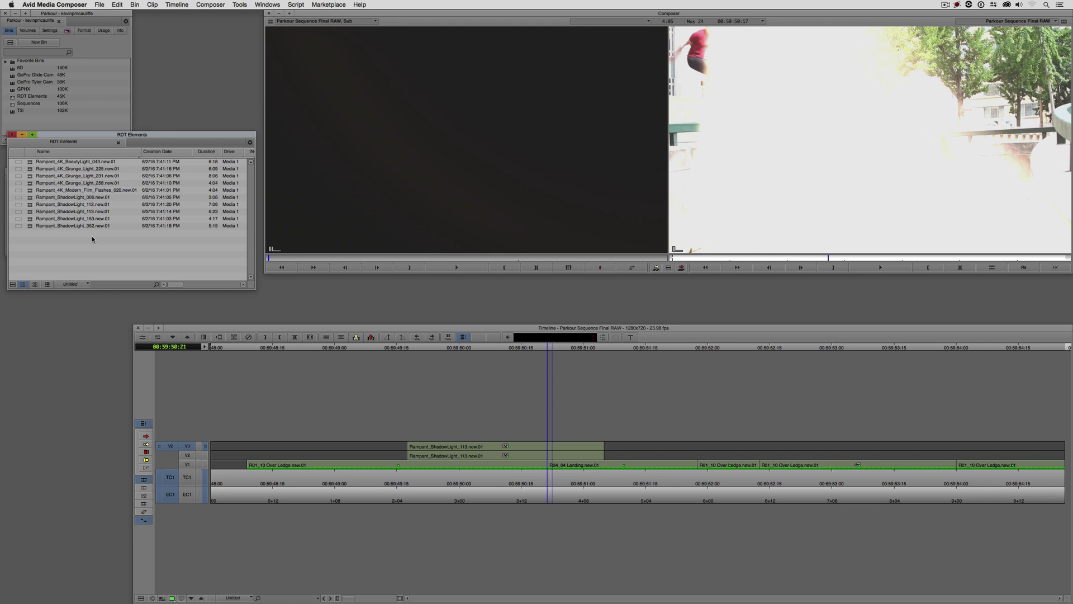
{"action": "double_click", "coordinate": [57, 162]}
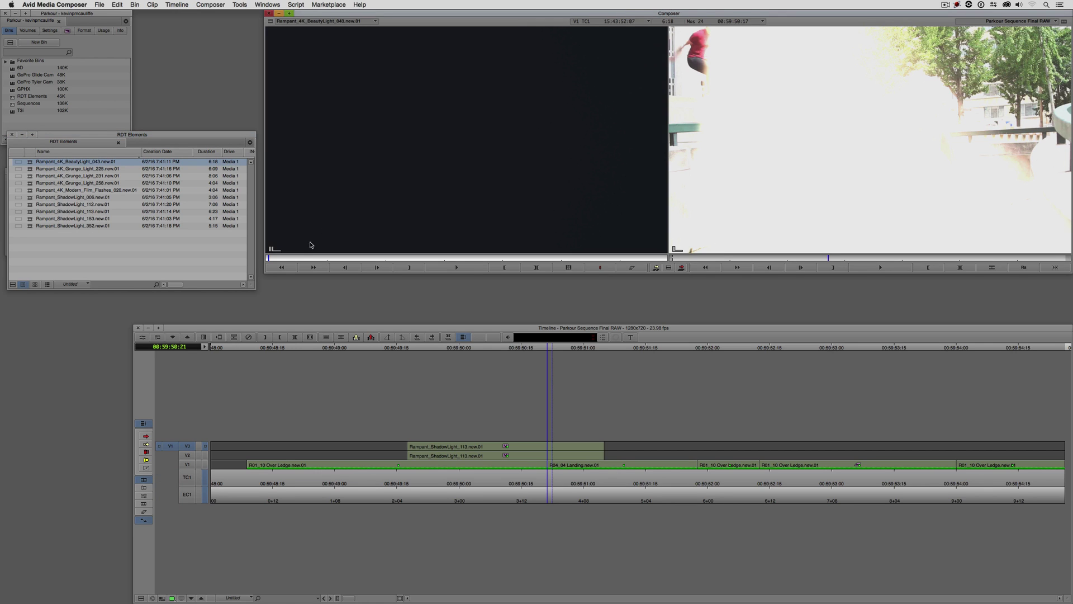
Mark the whole BeautyLight_043 clip and overwrite it onto V2 at the ledge shot
{"action": "left_click", "coordinate": [443, 258]}
{"action": "left_click_drag", "start_coordinate": [456, 253], "coordinate": [423, 259]}
{"action": "key", "text": "t"}
{"action": "left_click_drag", "start_coordinate": [750, 467], "coordinate": [717, 468]}
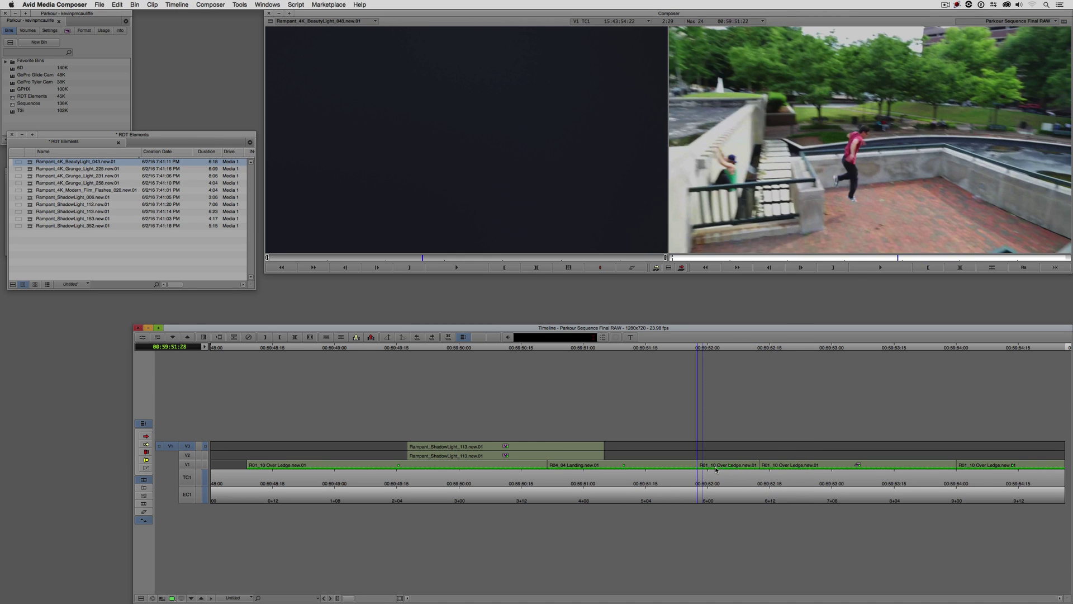
{"action": "key", "text": "i"}
{"action": "left_click_drag", "start_coordinate": [186, 456], "coordinate": [187, 455]}
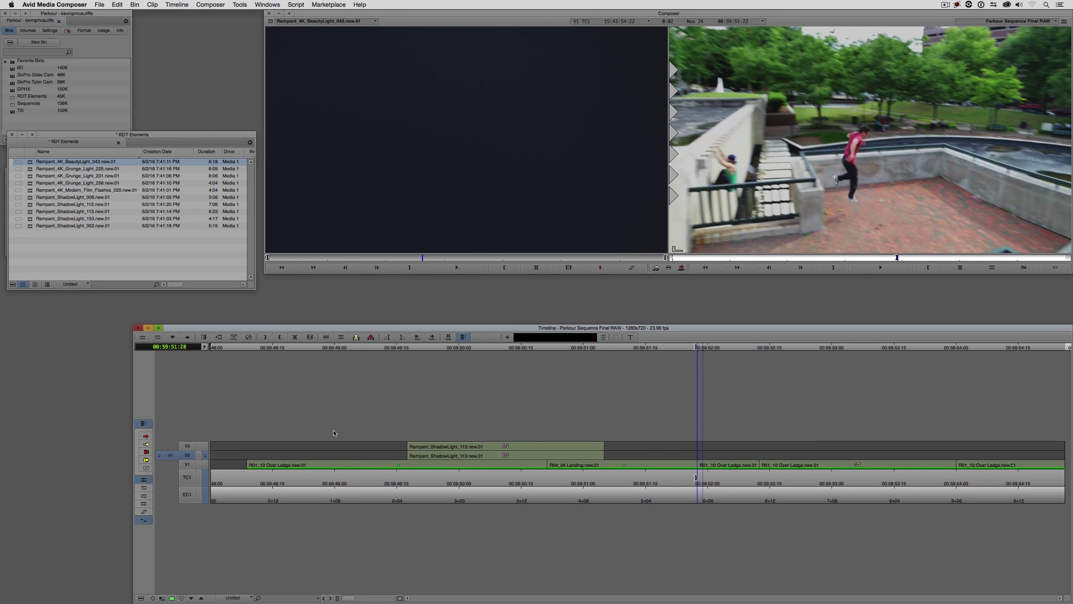
{"action": "key", "text": "b"}
Cut the sequence off after 00:59:54:26 and review the new ending
{"action": "left_click", "coordinate": [762, 466]}
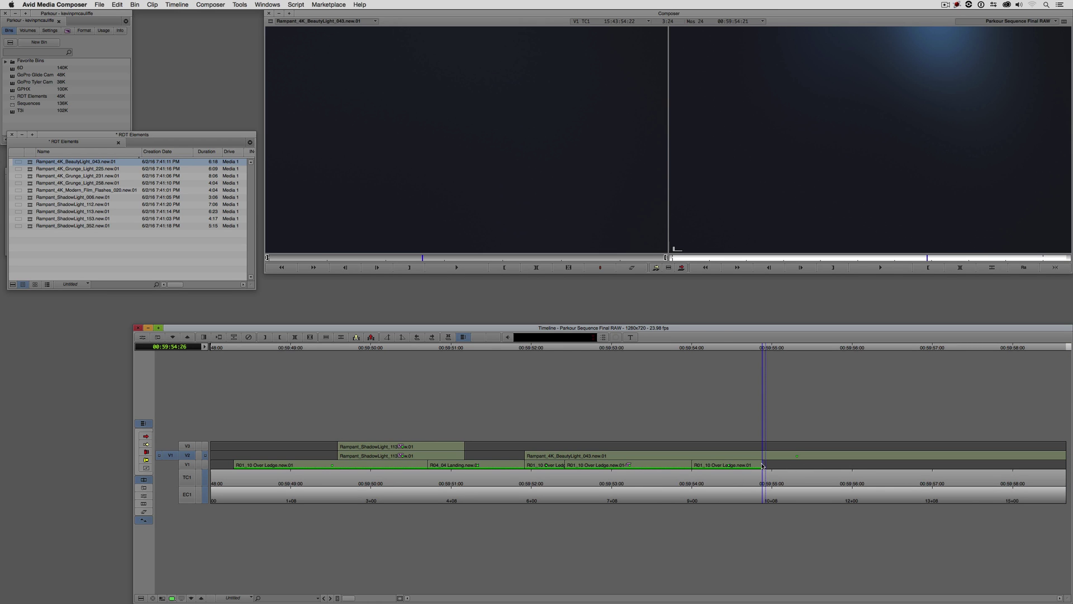
{"action": "key", "text": "x"}
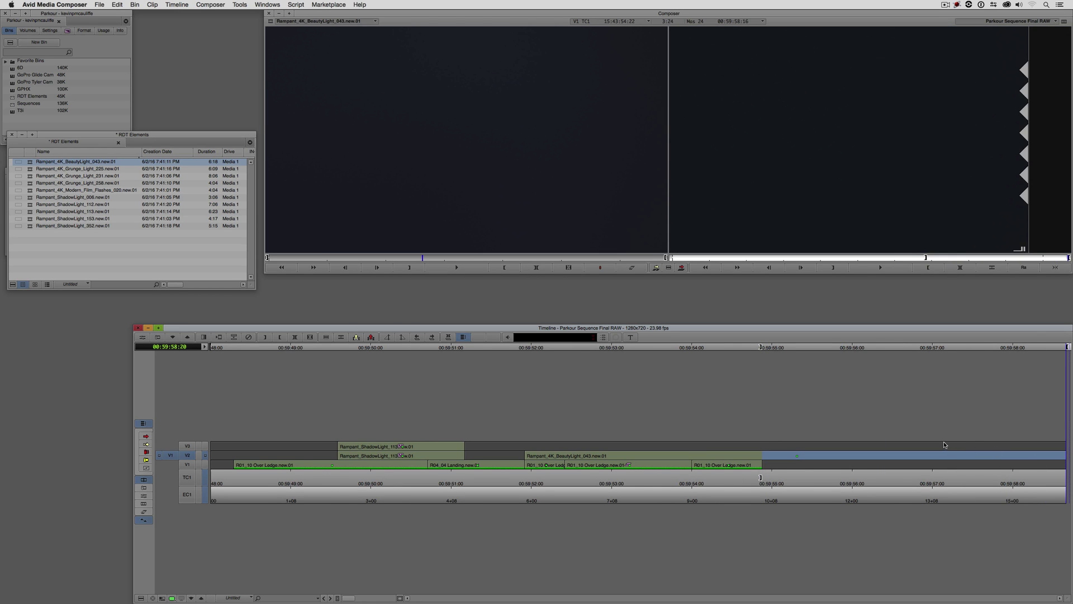
{"action": "left_click_drag", "start_coordinate": [939, 446], "coordinate": [815, 452]}
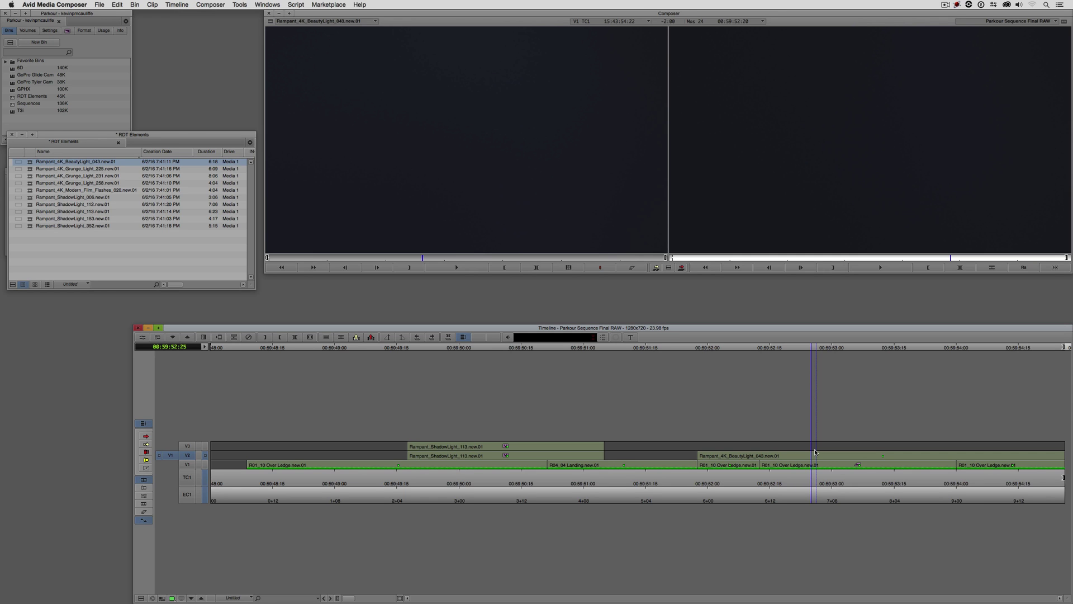
{"action": "key", "text": "space"}
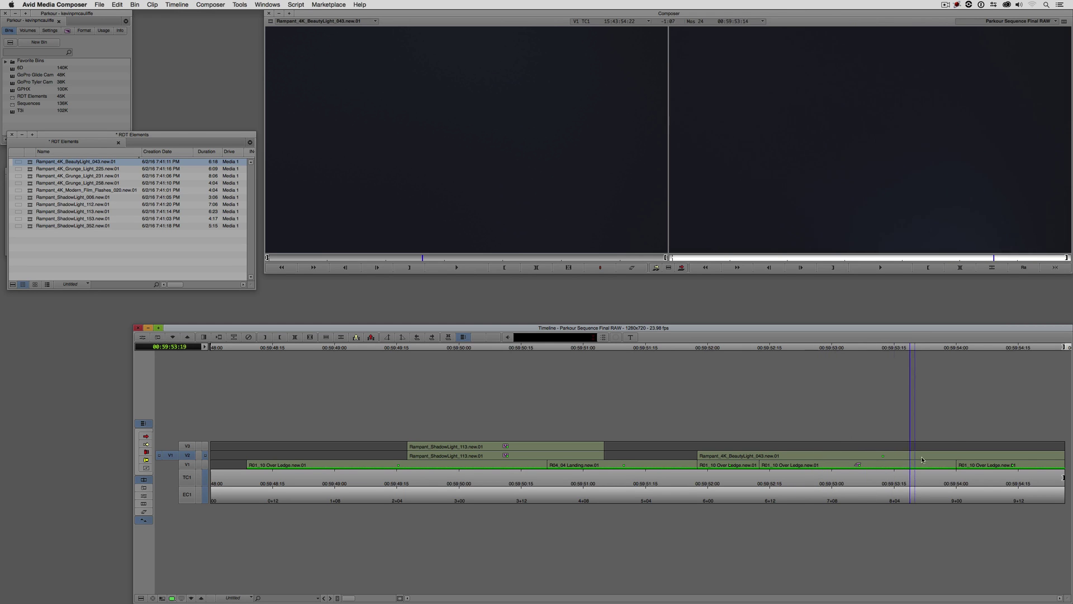
{"action": "left_click_drag", "start_coordinate": [953, 465], "coordinate": [833, 464]}
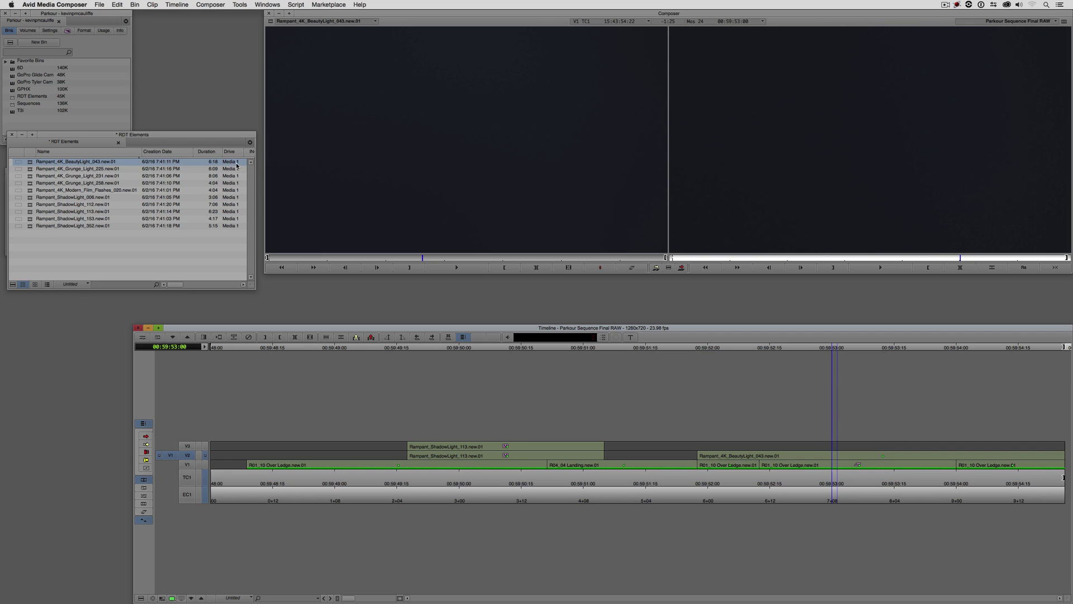
Check the BCC Composite settings on the V3 ShadowLight and V2 BeautyLight clips, then play the section
{"action": "left_click", "coordinate": [524, 450]}
{"action": "left_click", "coordinate": [525, 450]}
{"action": "key", "text": "super+8"}
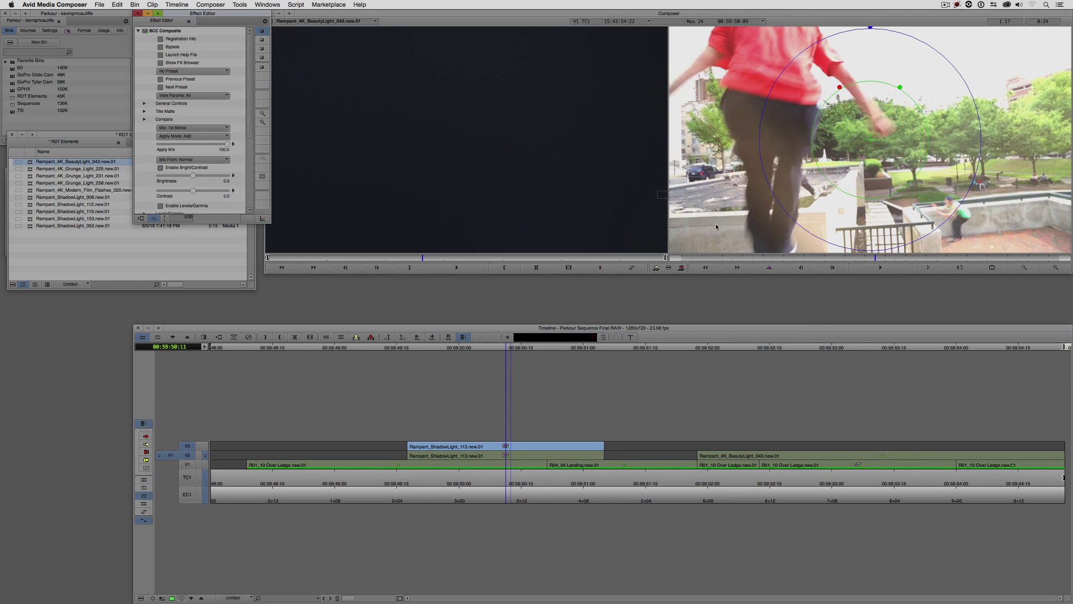
{"action": "left_click", "coordinate": [833, 450]}
{"action": "key", "text": "super+8"}
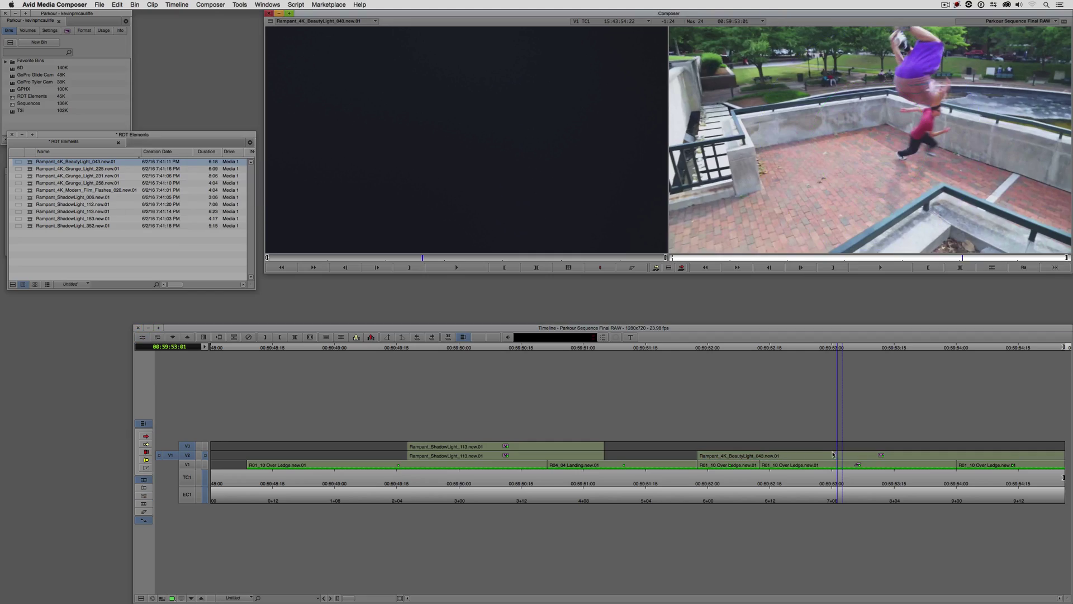
{"action": "key", "text": "space"}
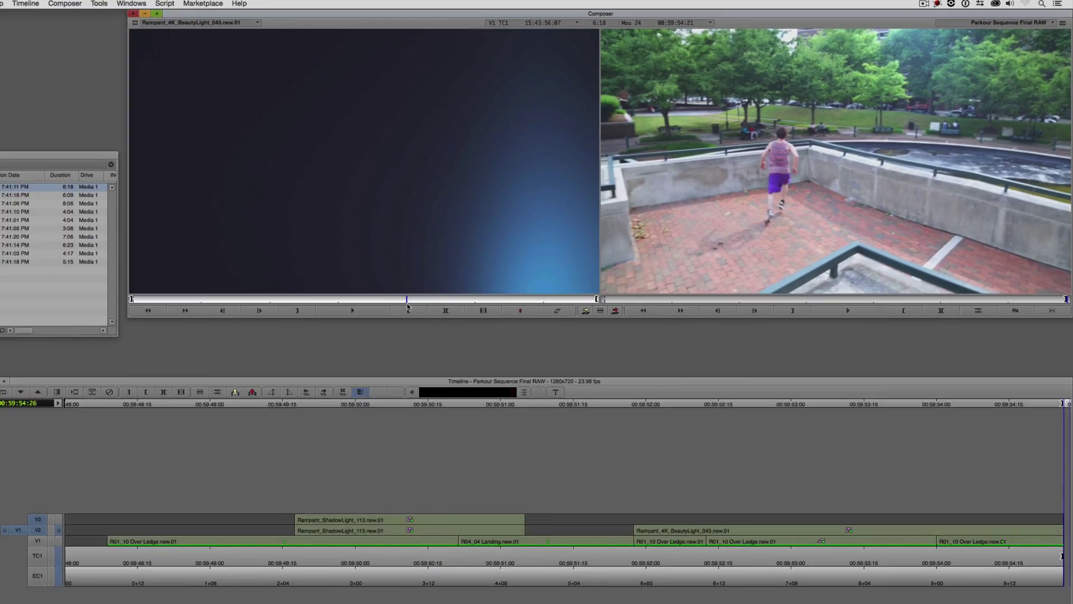
Mark a new source start and edit BeautyLight into the clip's effect nest, then play back
{"action": "left_click", "coordinate": [2, 515]}
{"action": "key", "text": "space"}
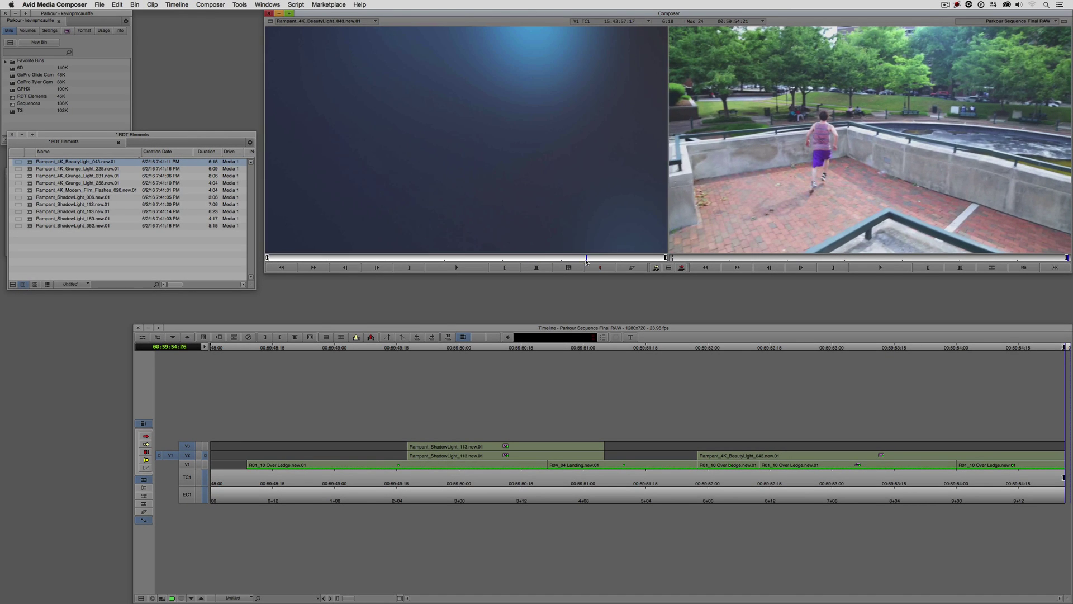
{"action": "left_click", "coordinate": [505, 267]}
{"action": "double_click", "coordinate": [821, 455]}
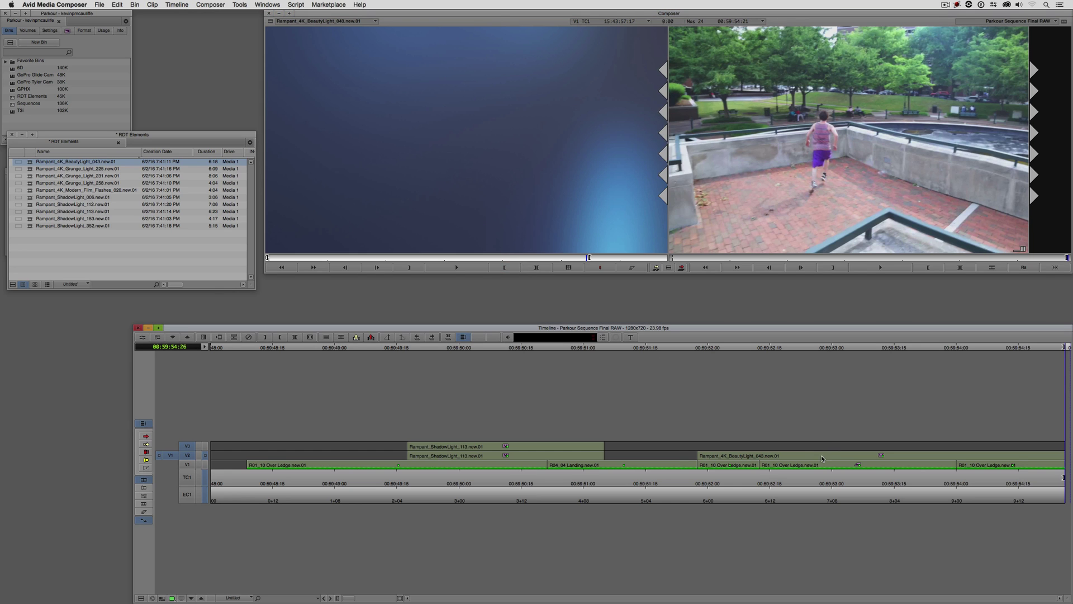
{"action": "left_click_drag", "start_coordinate": [169, 469], "coordinate": [170, 443]}
{"action": "left_click", "coordinate": [842, 451]}
{"action": "key", "text": "t"}
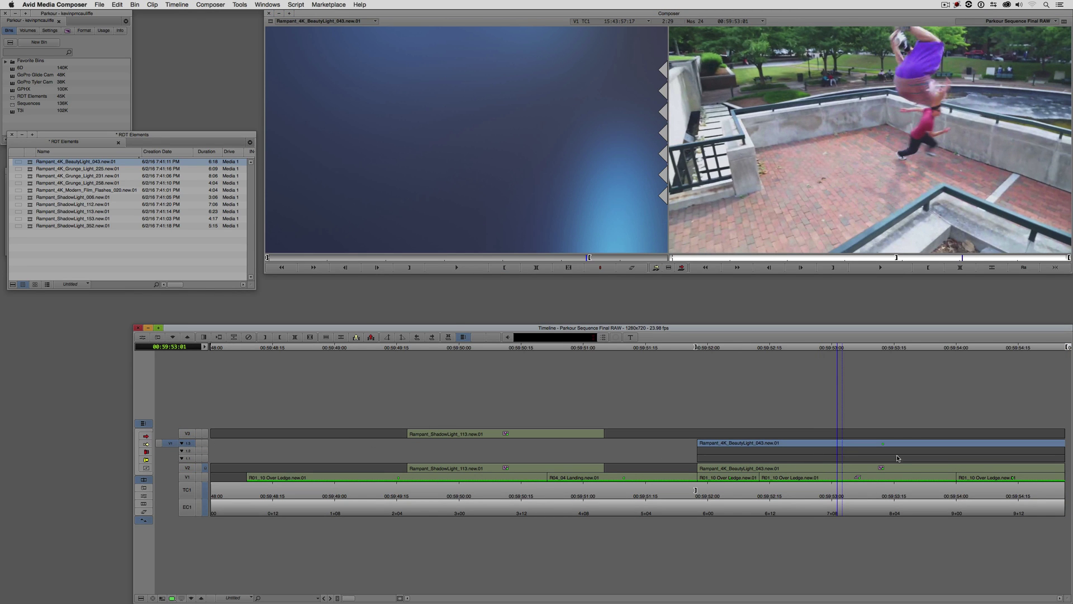
{"action": "left_click", "coordinate": [417, 178]}
{"action": "left_click", "coordinate": [682, 267]}
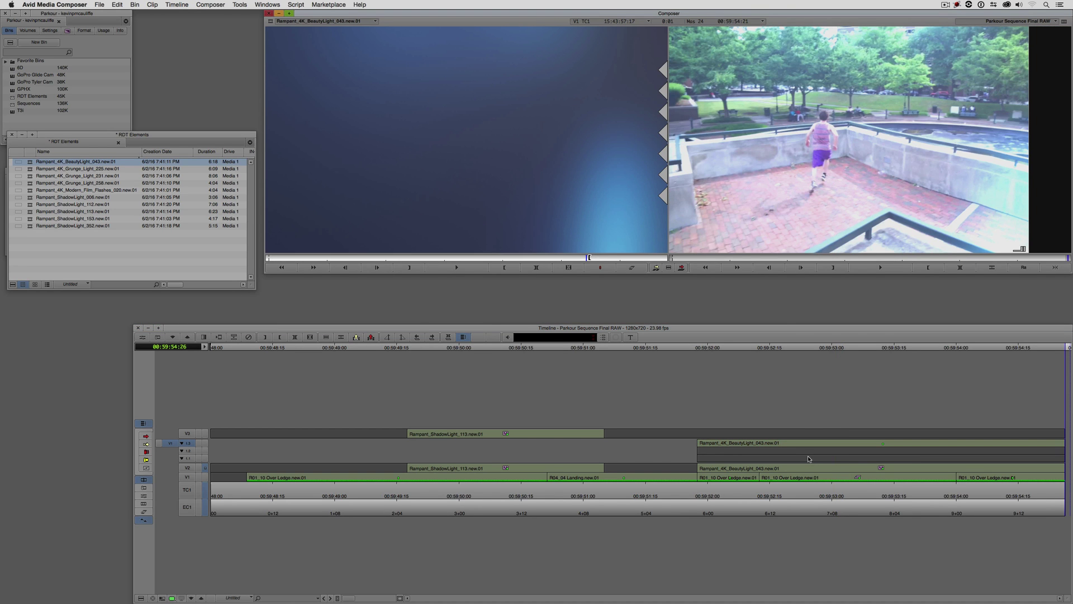
{"action": "left_click_drag", "start_coordinate": [809, 459], "coordinate": [655, 461]}
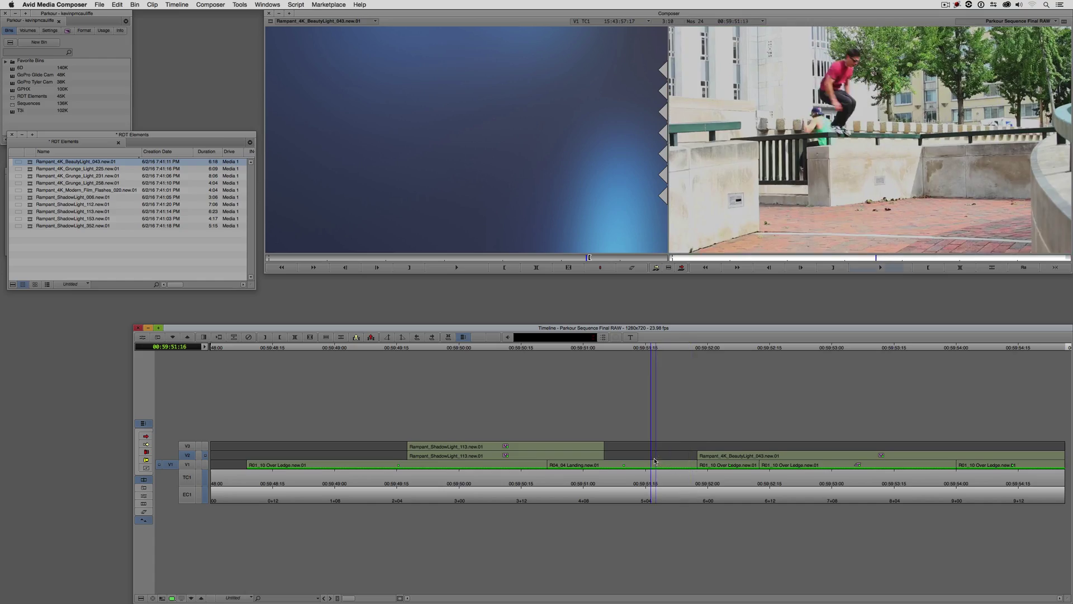
{"action": "key", "text": "space"}
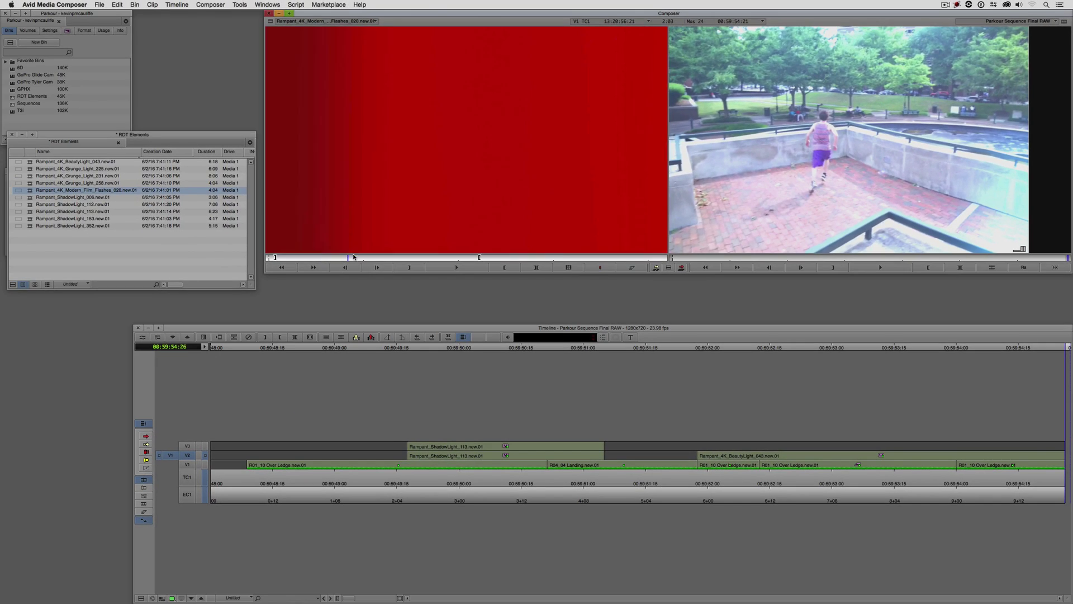
Overwrite Modern_Film_Flashes_020 onto V3 near the sequence end and preview the pink flash
{"action": "left_click_drag", "start_coordinate": [400, 256], "coordinate": [281, 260]}
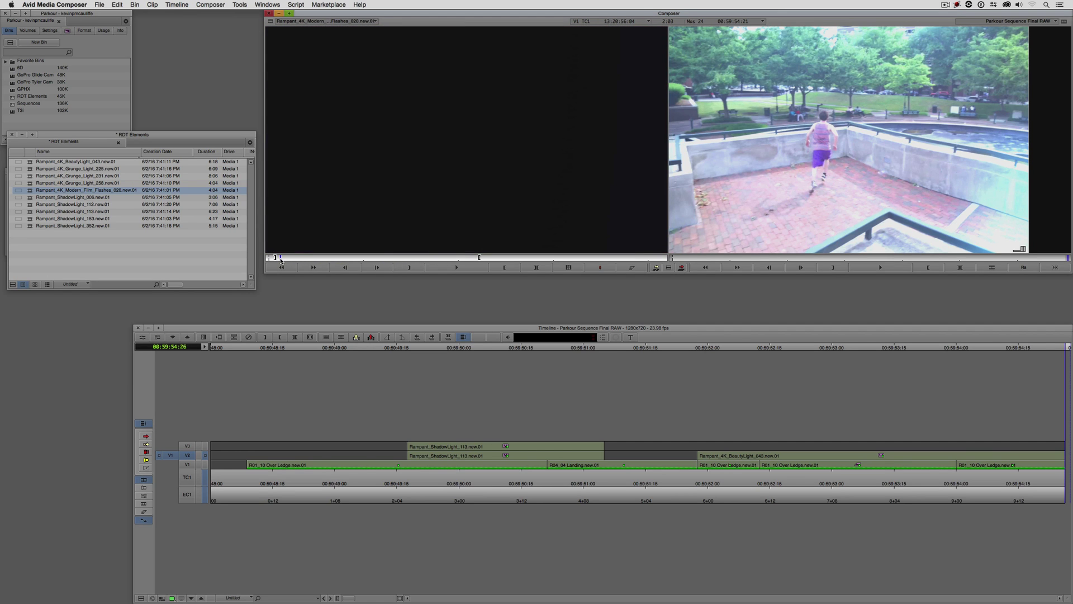
{"action": "left_click", "coordinate": [1040, 456]}
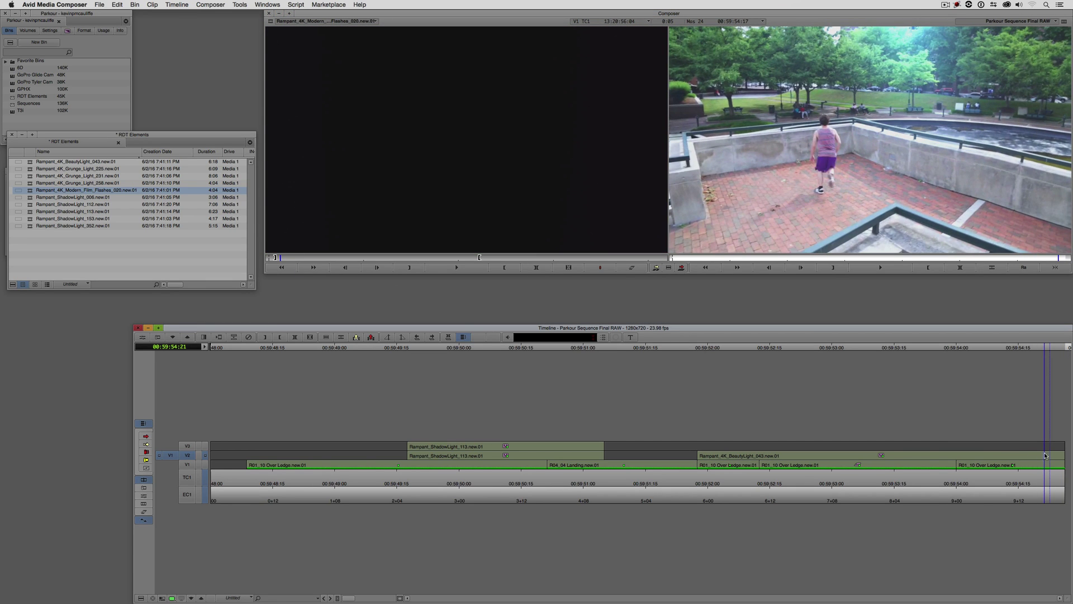
{"action": "left_click", "coordinate": [193, 449]}
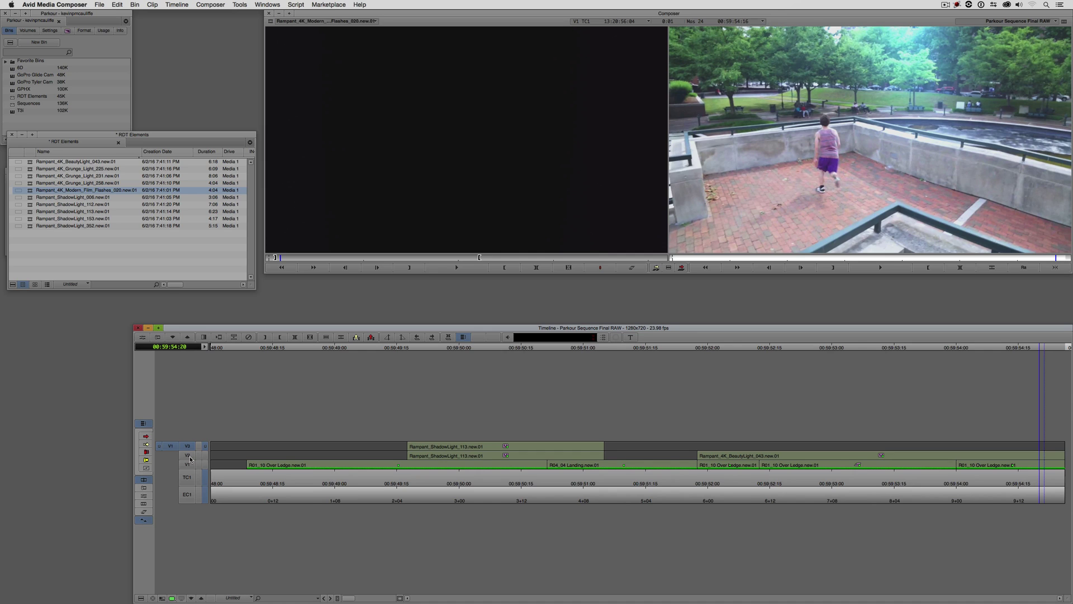
{"action": "key", "text": "b"}
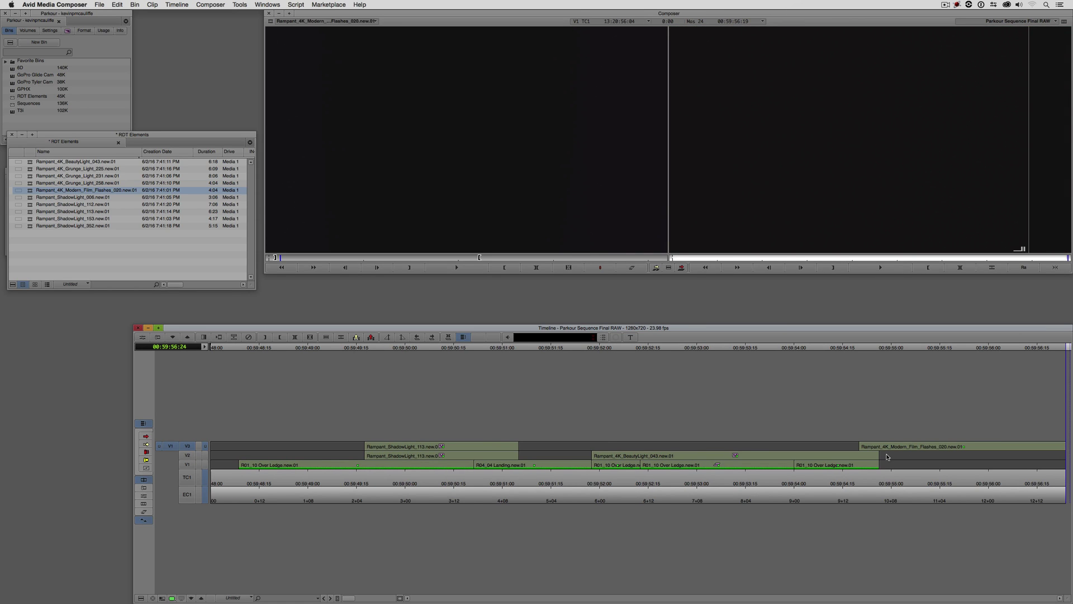
{"action": "left_click_drag", "start_coordinate": [888, 457], "coordinate": [1010, 440]}
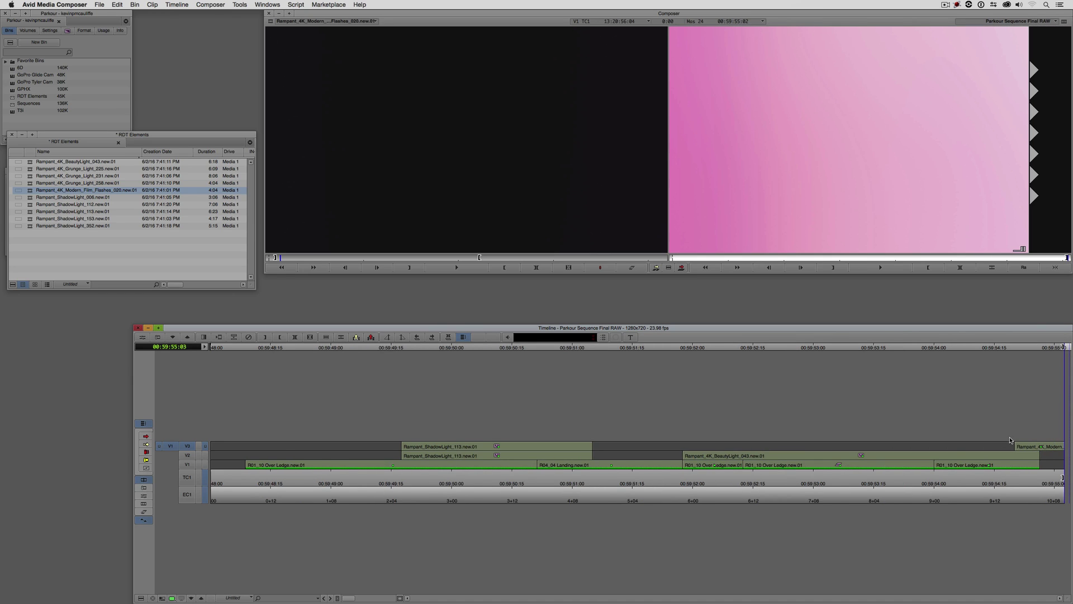
Dismiss quick transition settings and review BCC Composite on the BeautyLight and film-flash clips
{"action": "key", "text": "backslash"}
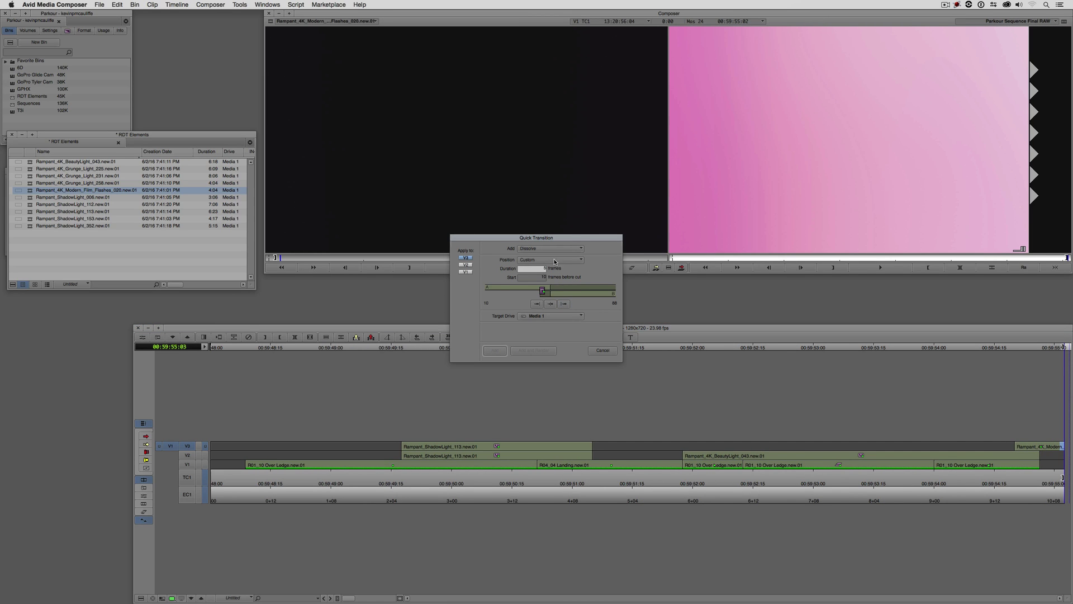
{"action": "left_click", "coordinate": [555, 259]}
{"action": "left_click", "coordinate": [537, 269]}
{"action": "left_click", "coordinate": [495, 351]}
{"action": "left_click", "coordinate": [840, 463]}
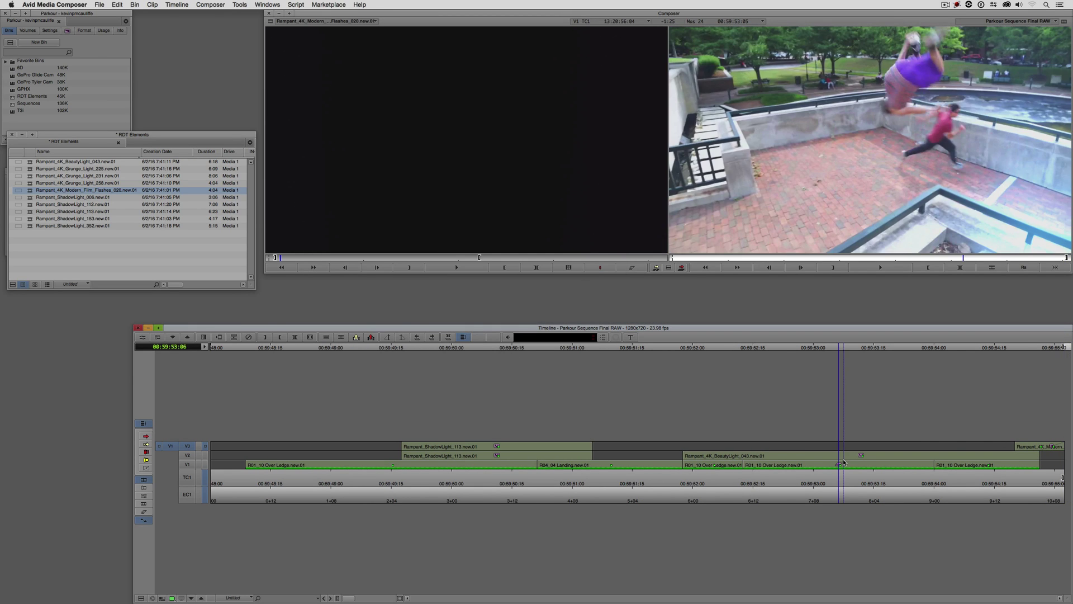
{"action": "key", "text": "super+8"}
{"action": "left_click", "coordinate": [841, 457]}
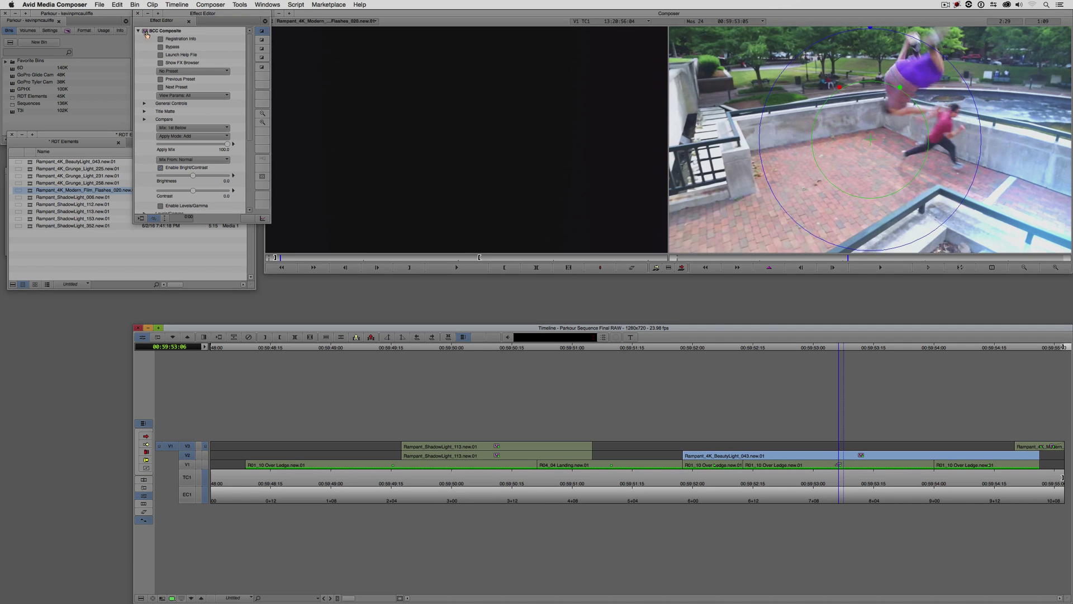
{"action": "left_click", "coordinate": [1039, 447]}
{"action": "left_click", "coordinate": [1037, 447]}
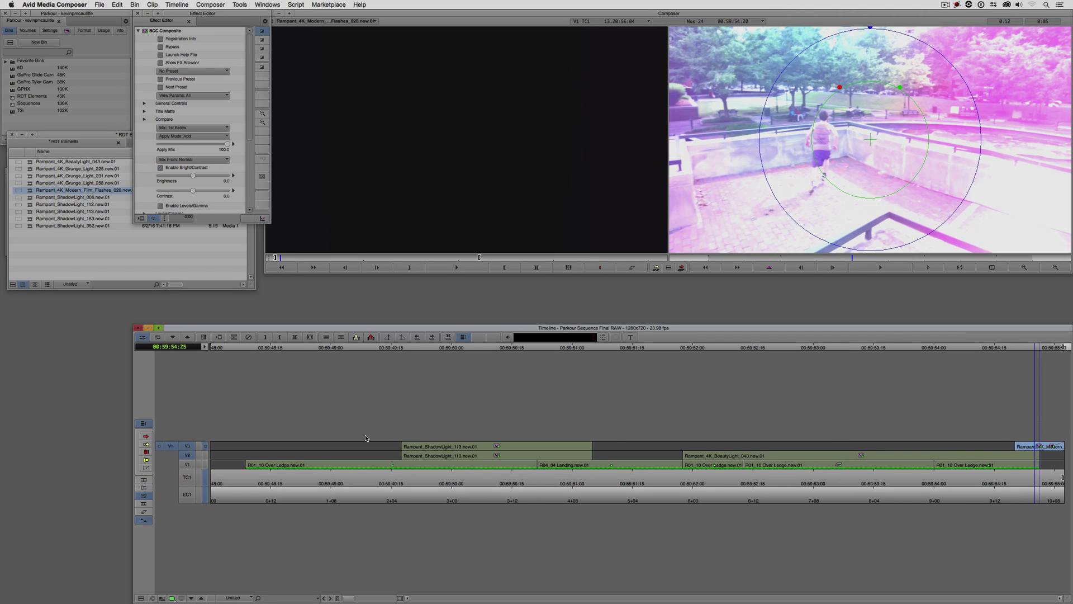
{"action": "key", "text": "super+8"}
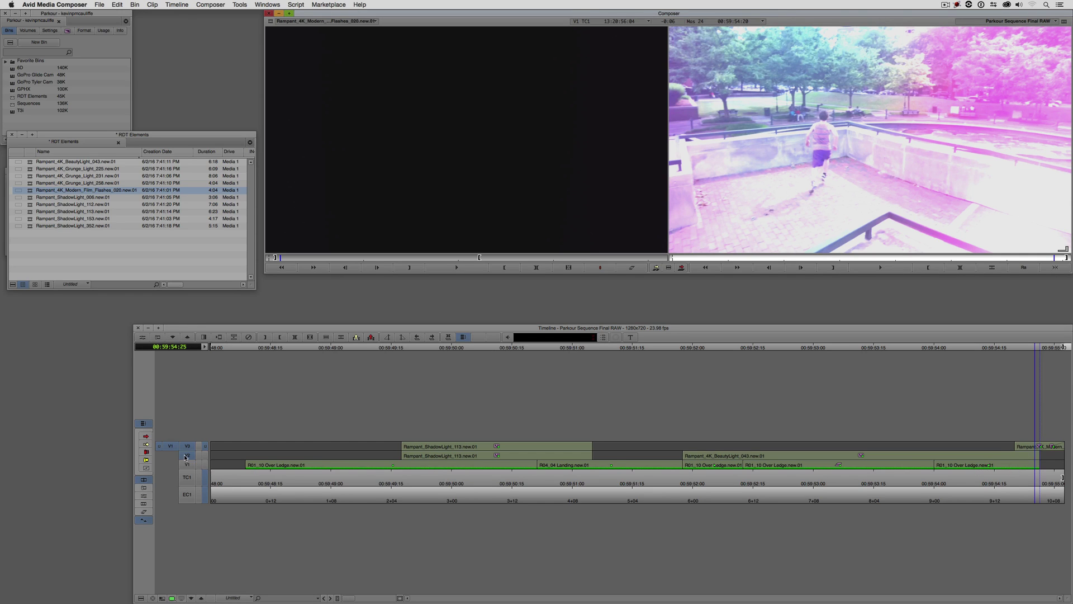
Render the film-flash composite and play back the ending and earlier part of the sequence
{"action": "key", "text": "super+1"}
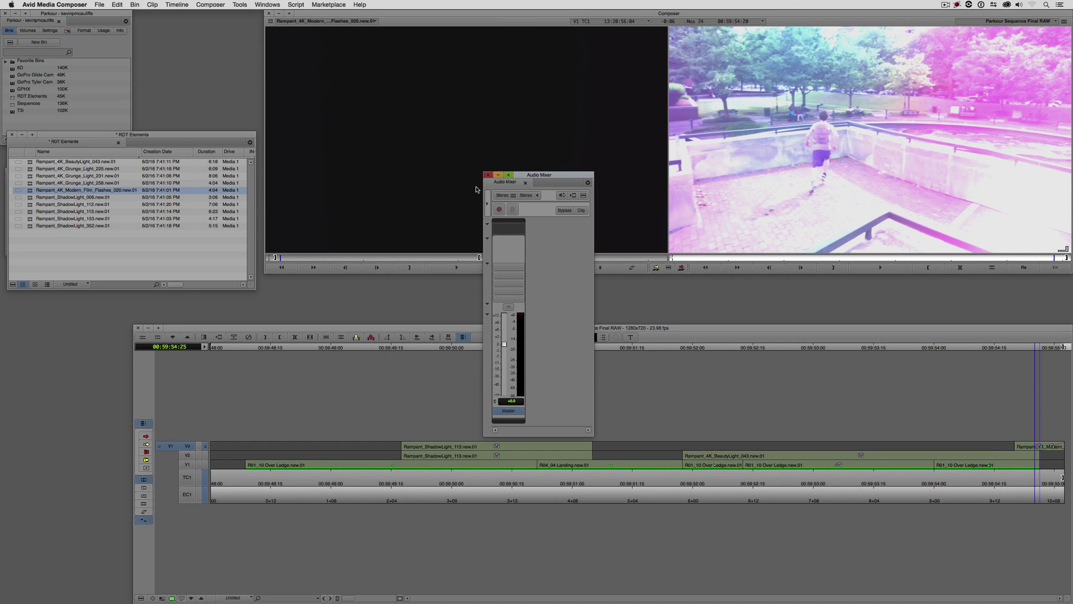
{"action": "left_click", "coordinate": [488, 175]}
{"action": "key", "text": "super+s"}
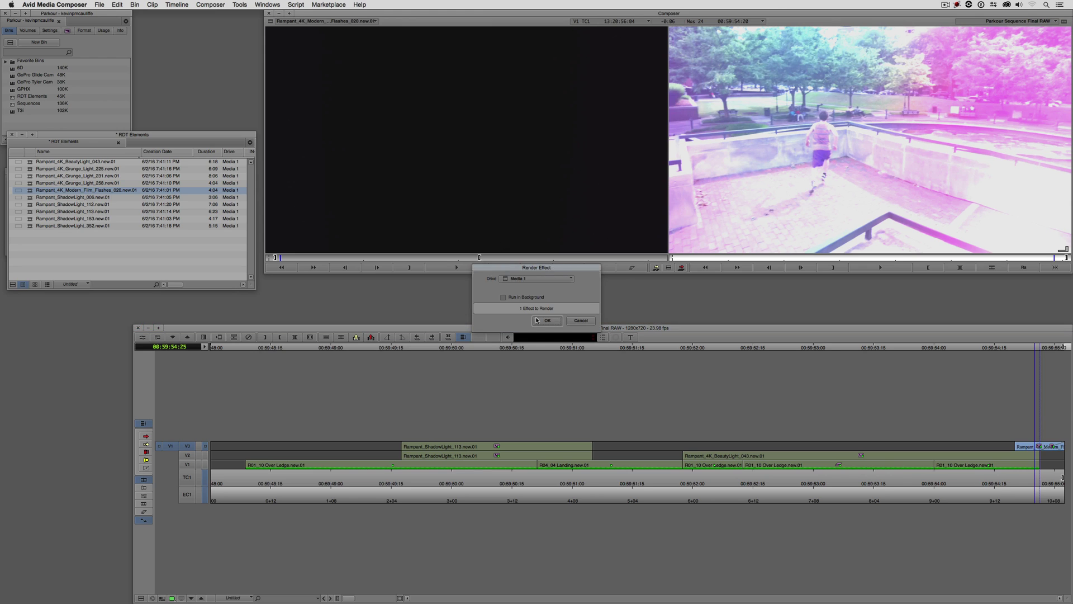
{"action": "key", "text": "space"}
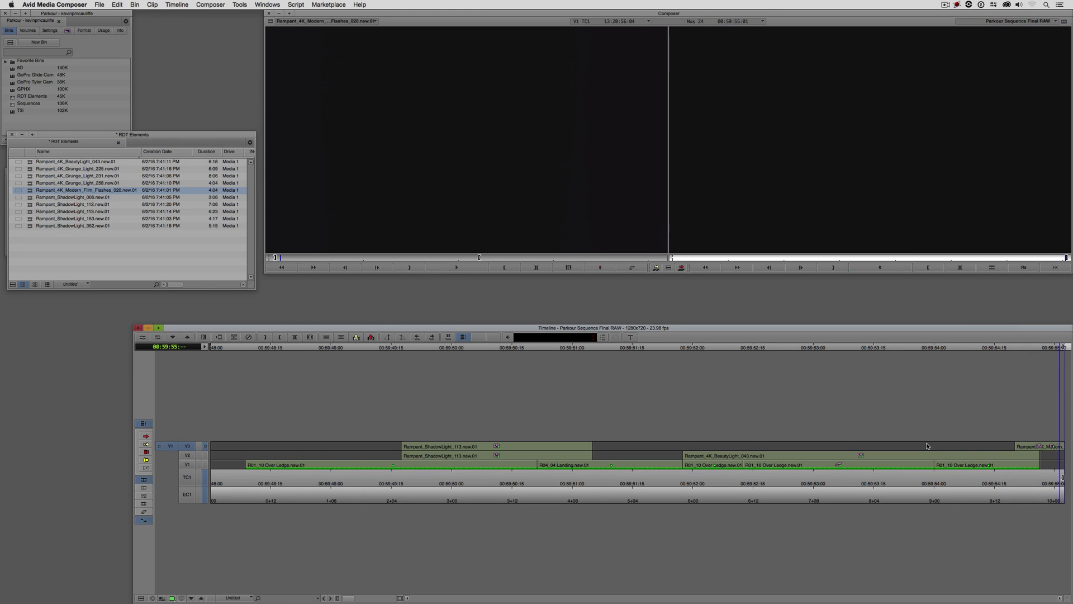
{"action": "left_click_drag", "start_coordinate": [927, 446], "coordinate": [391, 450]}
{"action": "key", "text": "space"}
Load Parkour Sequence Final from the Sequences bin, play it from the start, then switch to Chrome
{"action": "left_click_drag", "start_coordinate": [143, 135], "coordinate": [123, 210]}
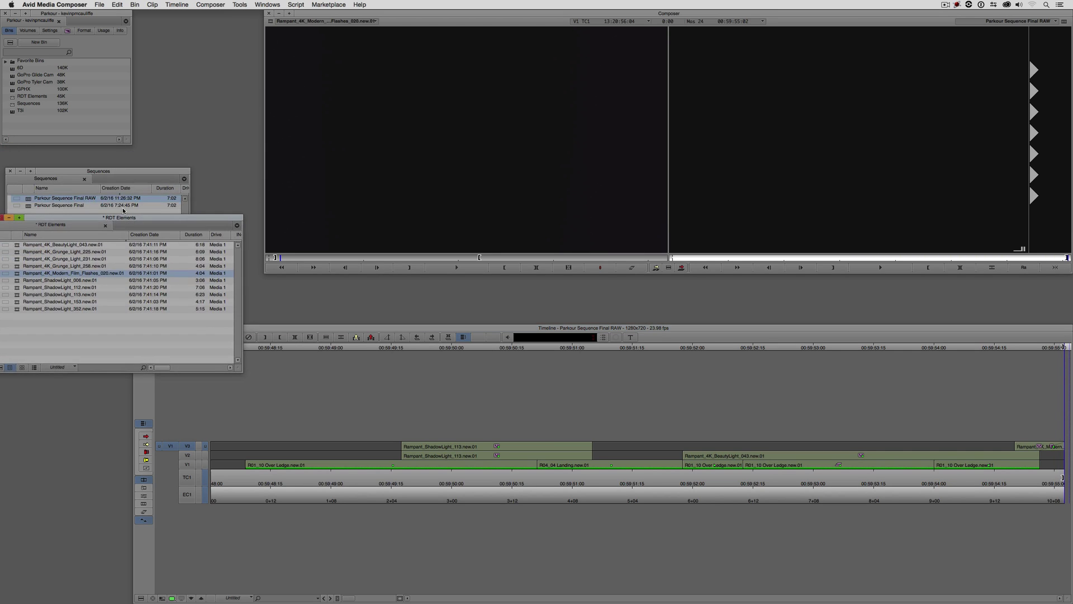
{"action": "double_click", "coordinate": [59, 205]}
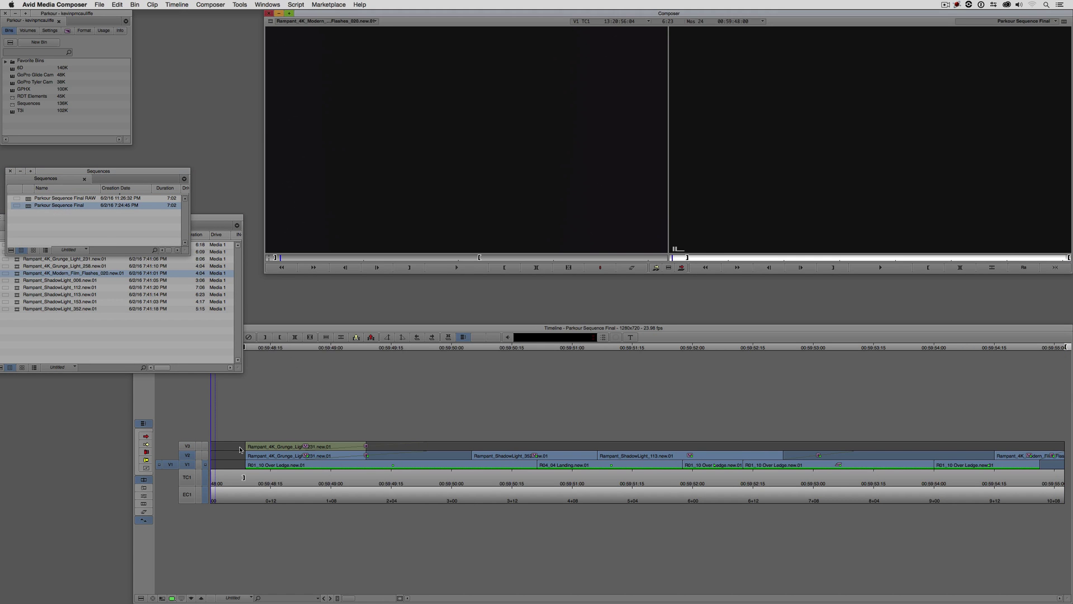
{"action": "left_click", "coordinate": [218, 452]}
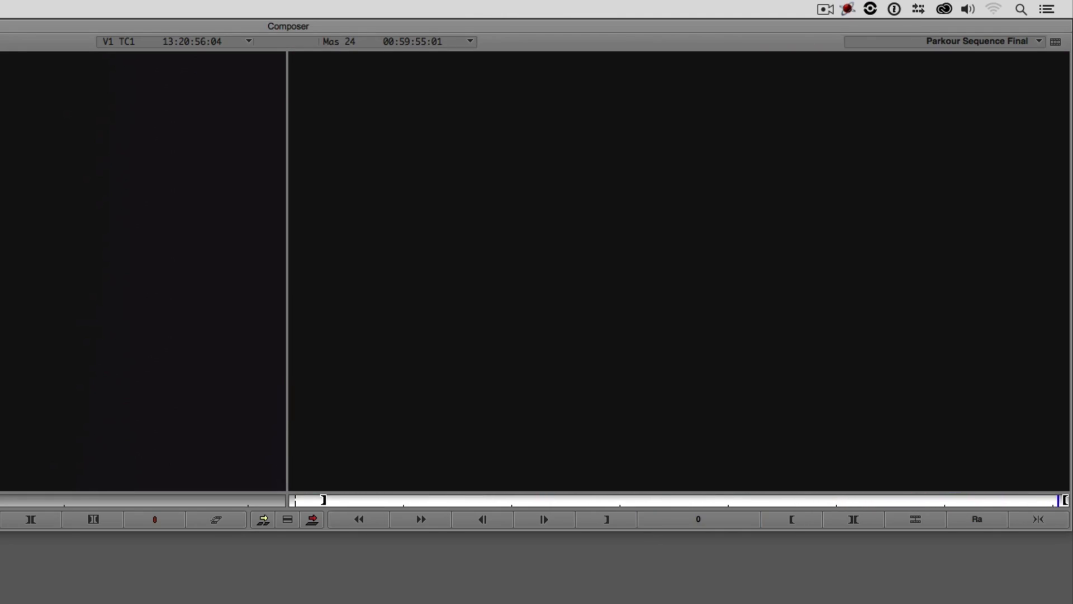
{"action": "key", "text": "Home"}
{"action": "key", "text": "space"}
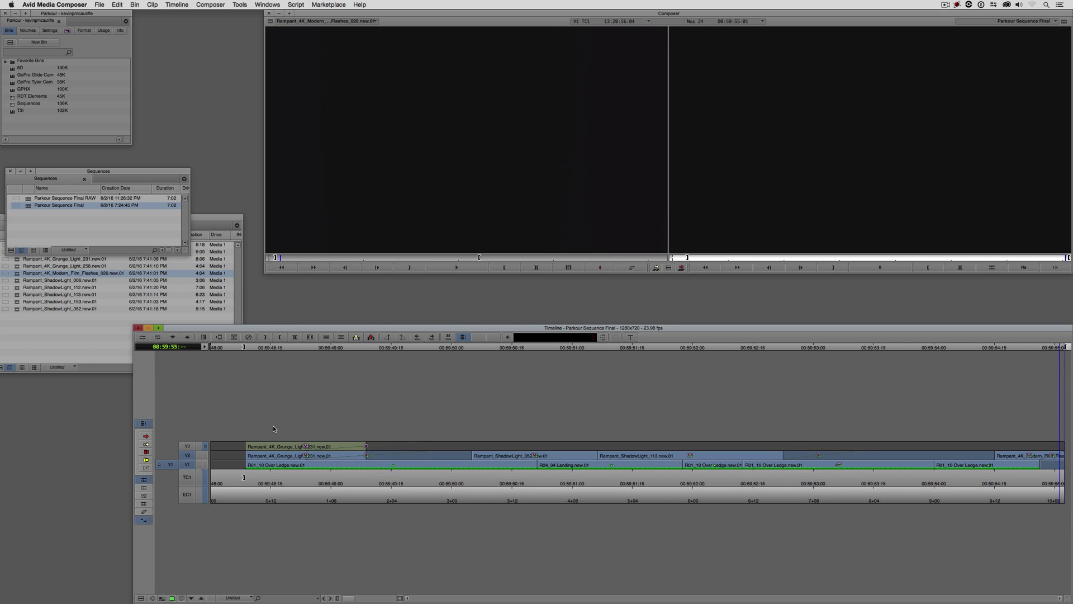
{"action": "key", "text": "space"}
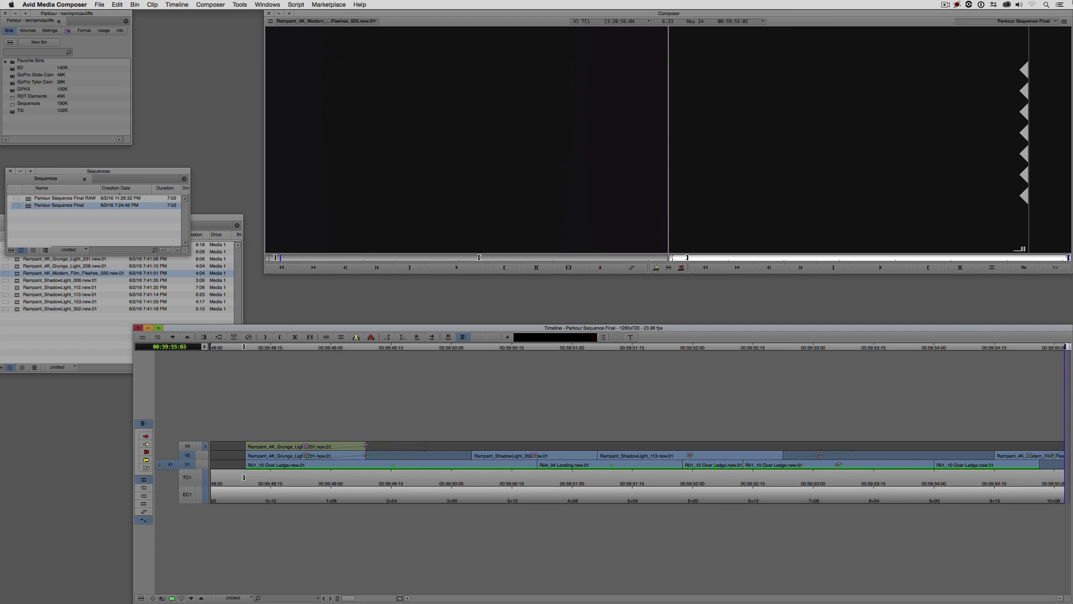
{"action": "key", "text": "super+Tab"}
{"action": "key", "text": "super+Tab"}
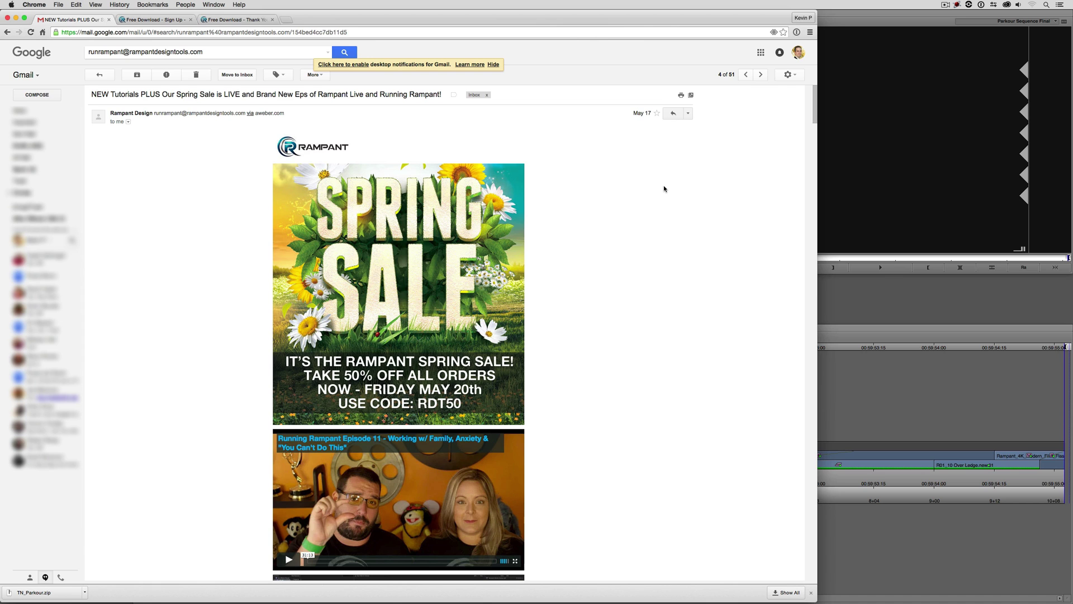
Scroll the Rampant Spring Sale e-mail down to the Natural Flare Transitions banner, then return to Media Composer
{"action": "scroll", "coordinate": [703, 185], "scroll_direction": "down", "scroll_amount": 8}
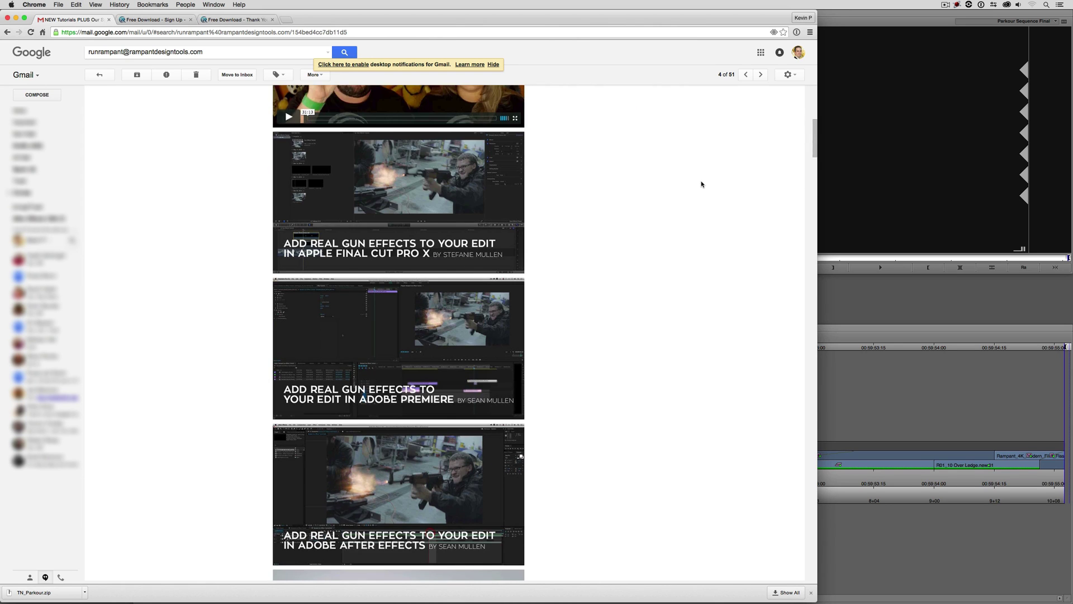
{"action": "scroll", "coordinate": [702, 184], "scroll_direction": "down", "scroll_amount": 8}
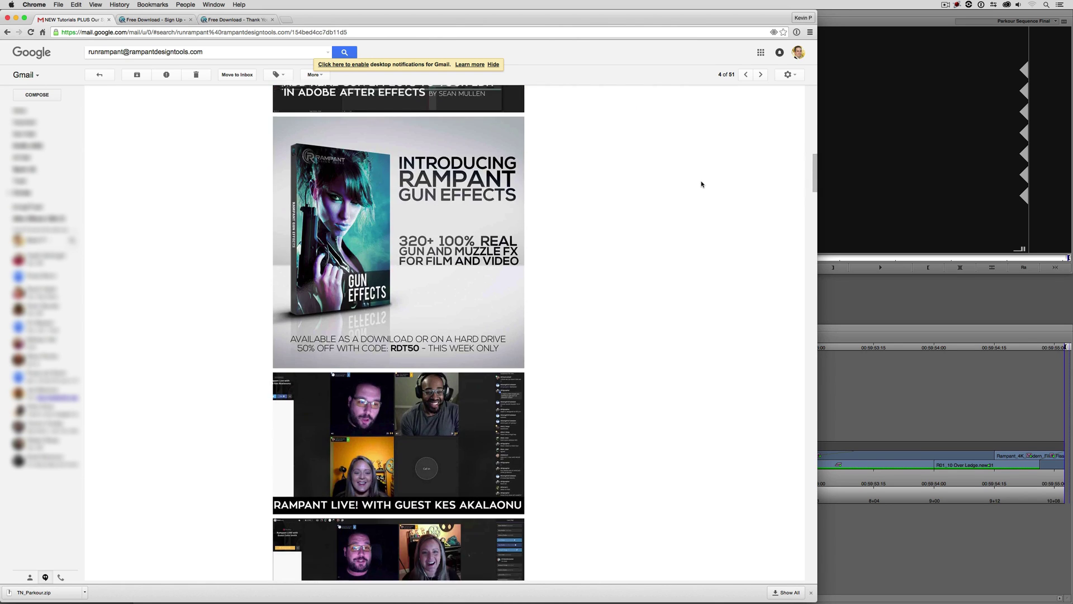
{"action": "scroll", "coordinate": [635, 237], "scroll_direction": "down", "scroll_amount": 5}
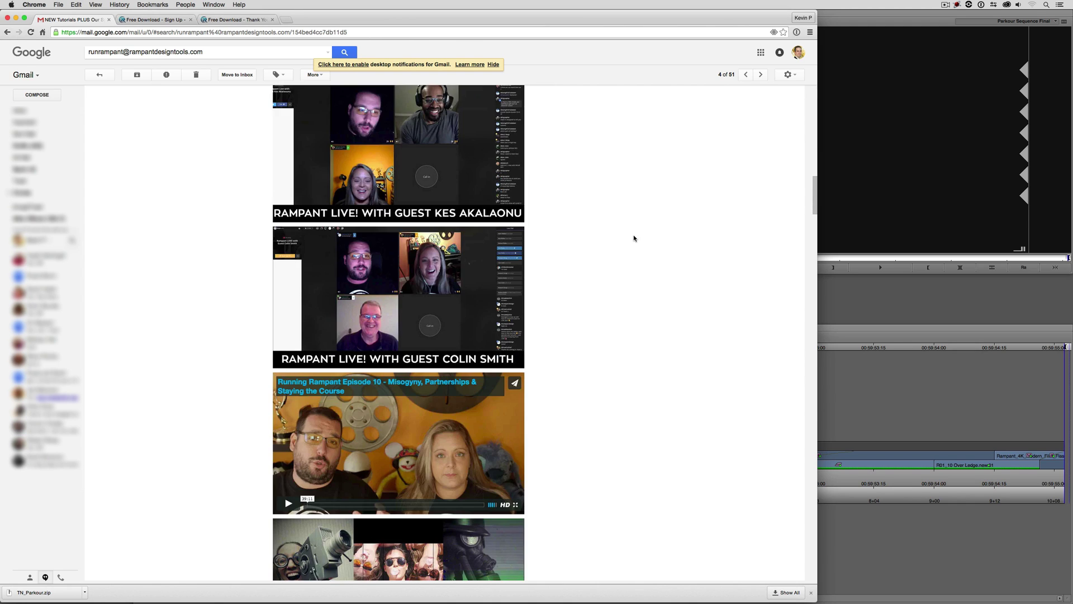
{"action": "scroll", "coordinate": [634, 239], "scroll_direction": "down", "scroll_amount": 9}
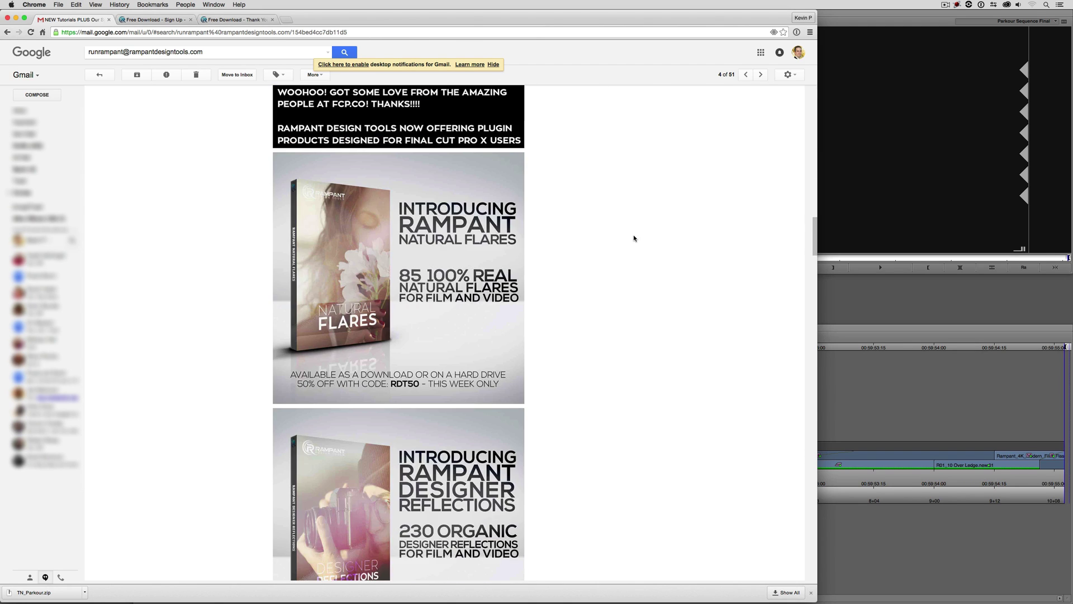
{"action": "scroll", "coordinate": [634, 238], "scroll_direction": "down", "scroll_amount": 5}
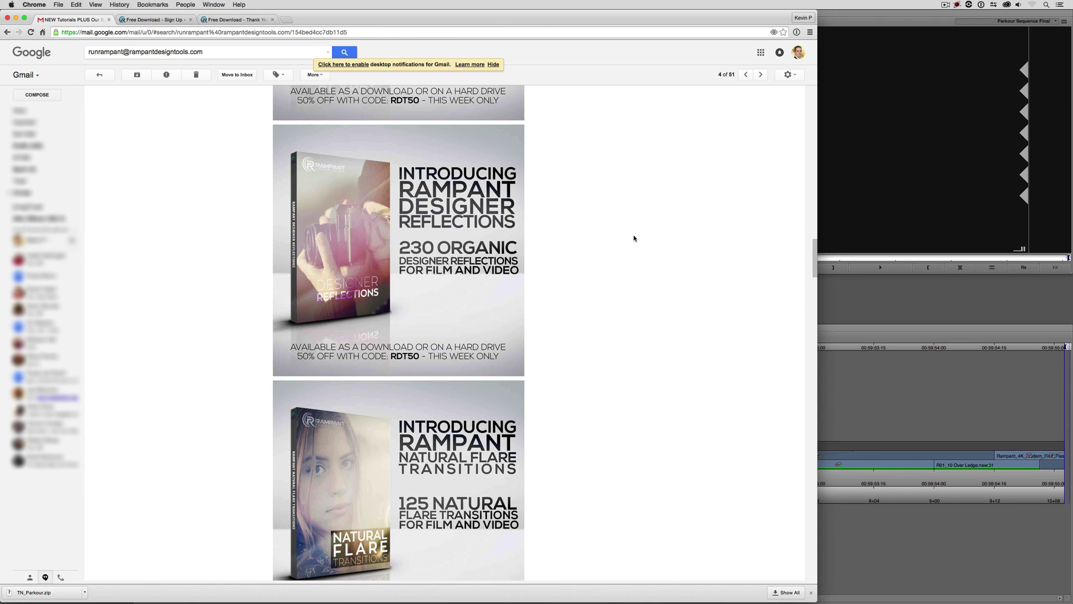
{"action": "key", "text": "super+Tab"}
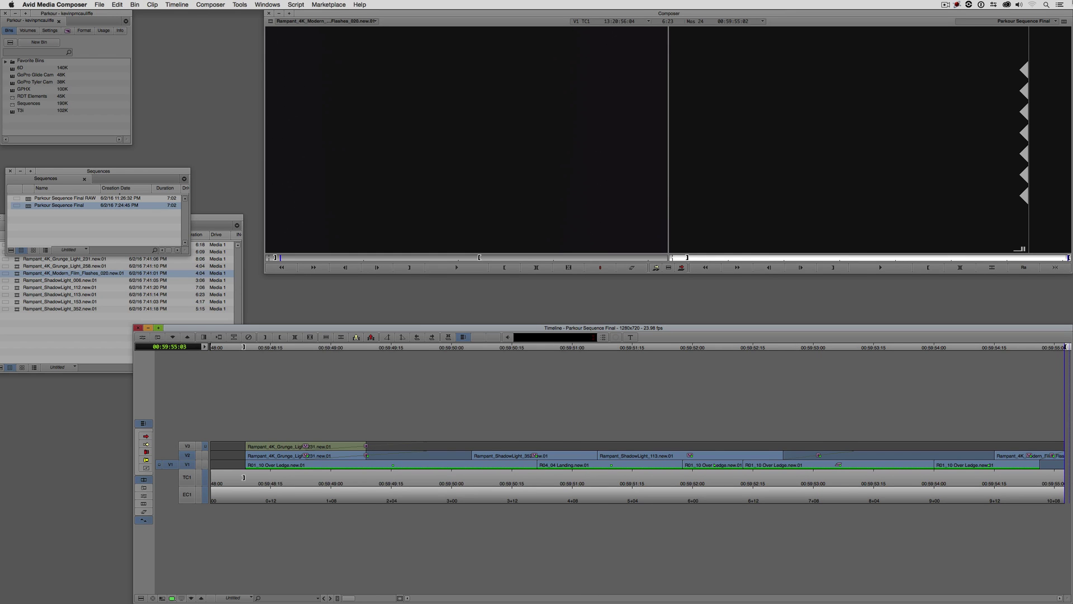